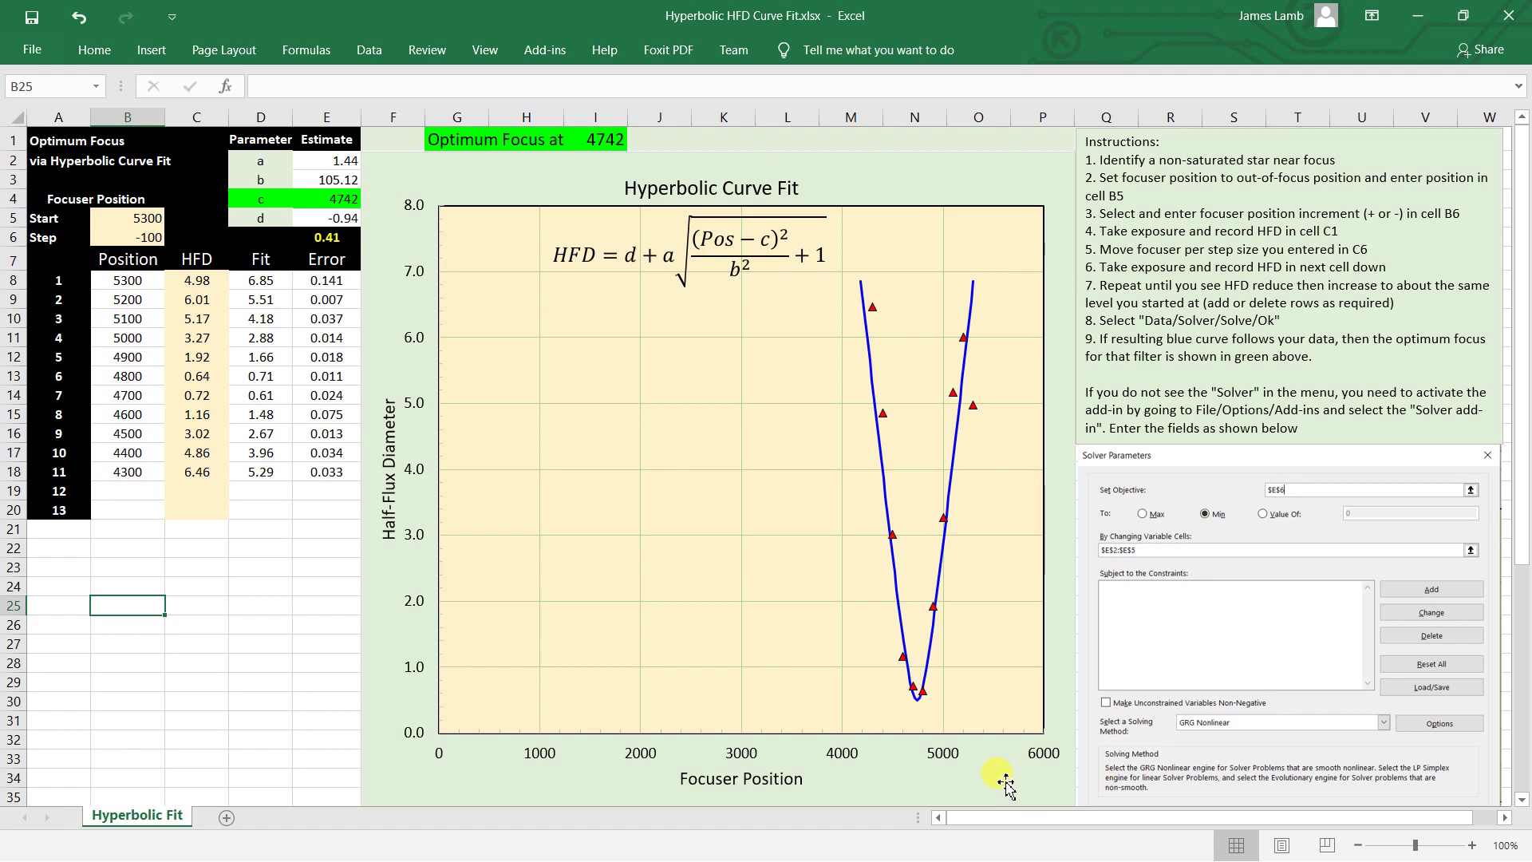
# - Confirm the Solver add-in is active in Excel Options, leaving settings unchanged
pyautogui.click(24, 52)
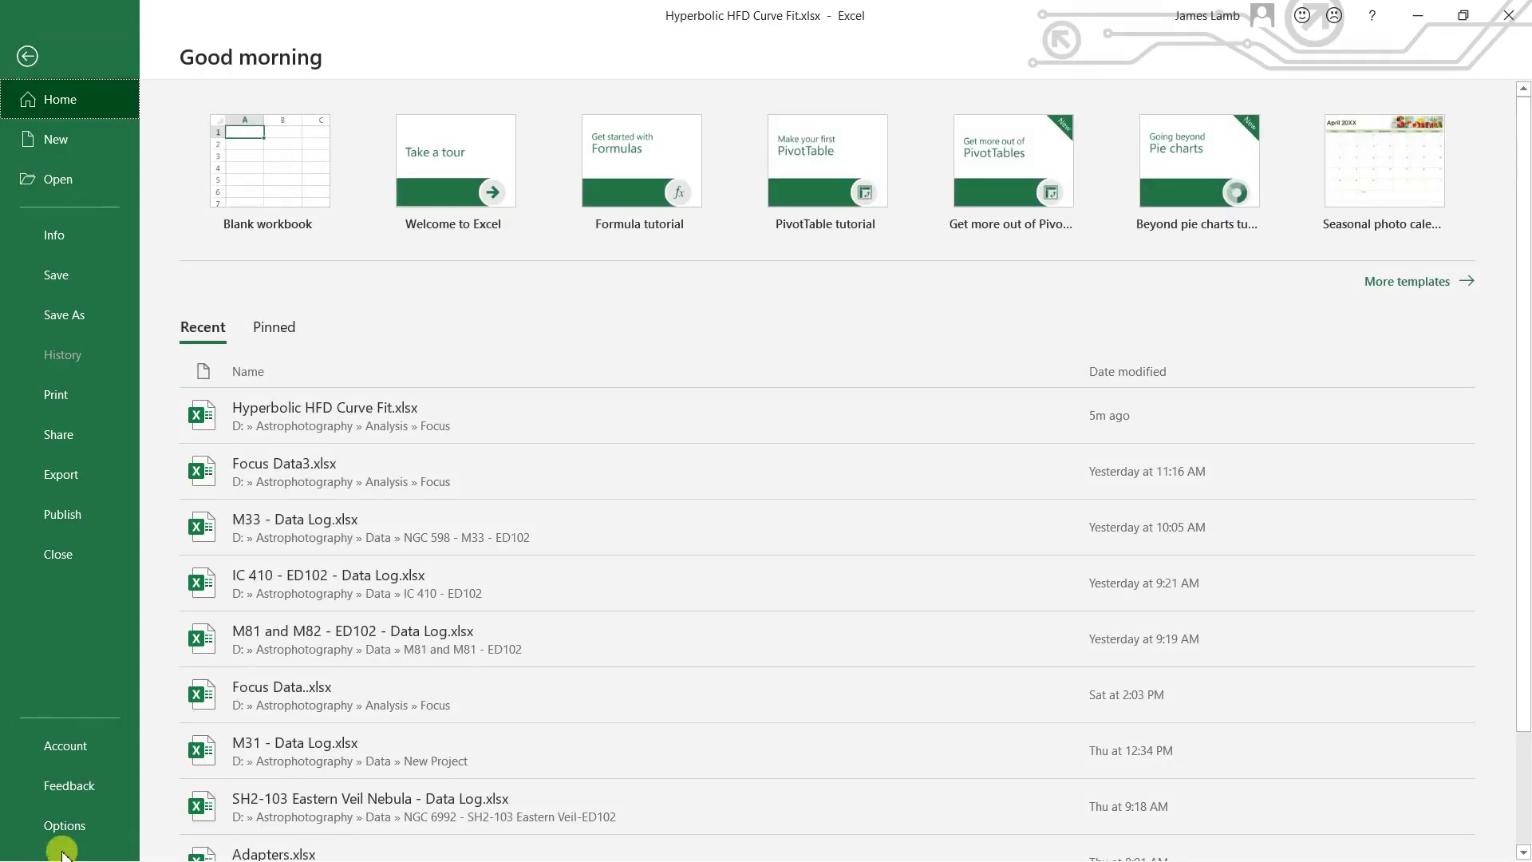
pyautogui.click(60, 826)
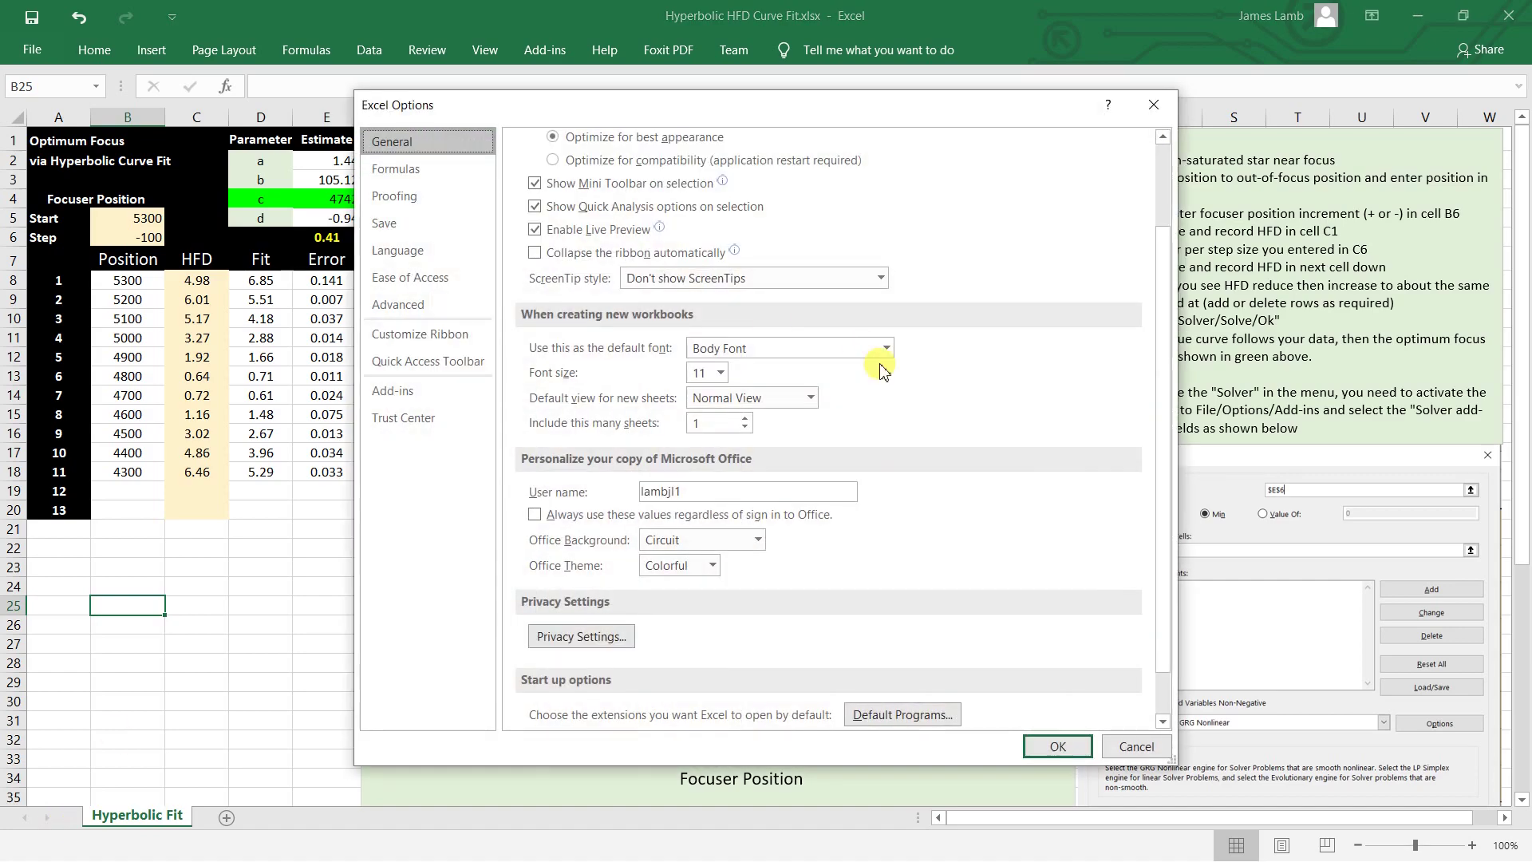
pyautogui.click(375, 395)
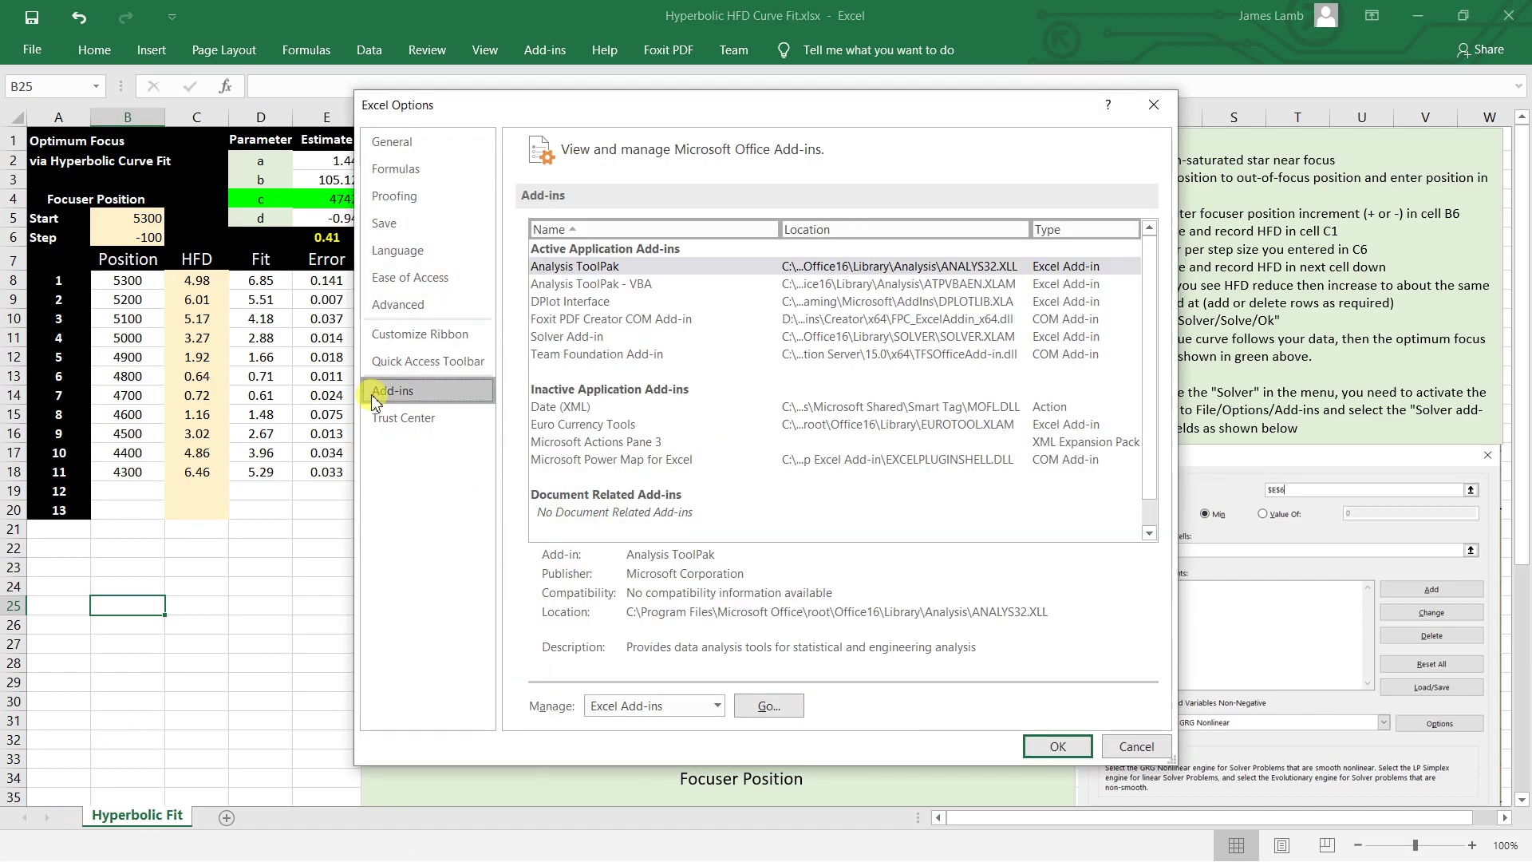
pyautogui.click(572, 338)
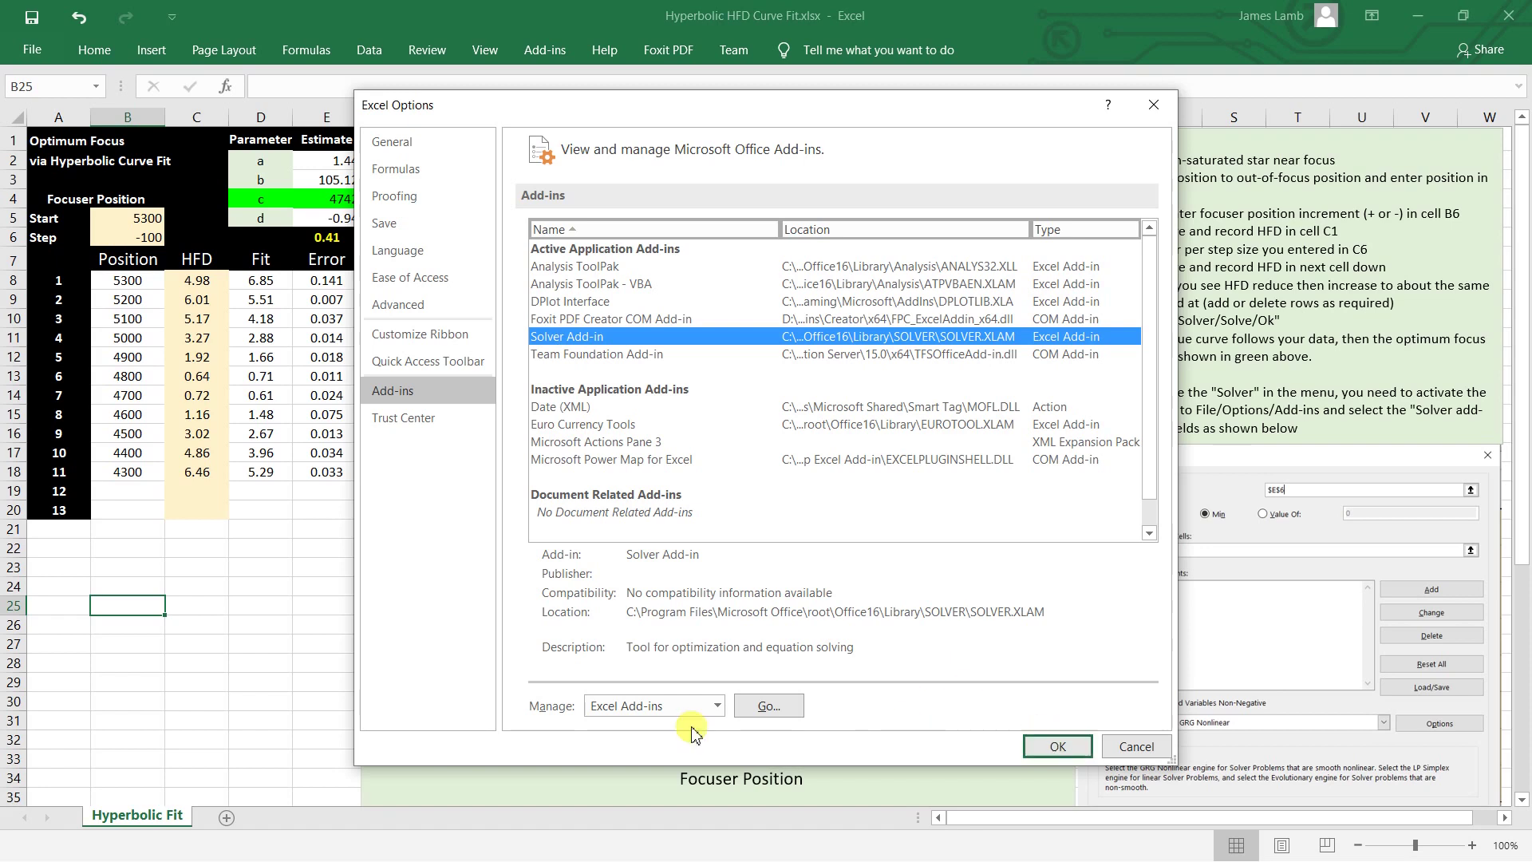
pyautogui.click(1150, 750)
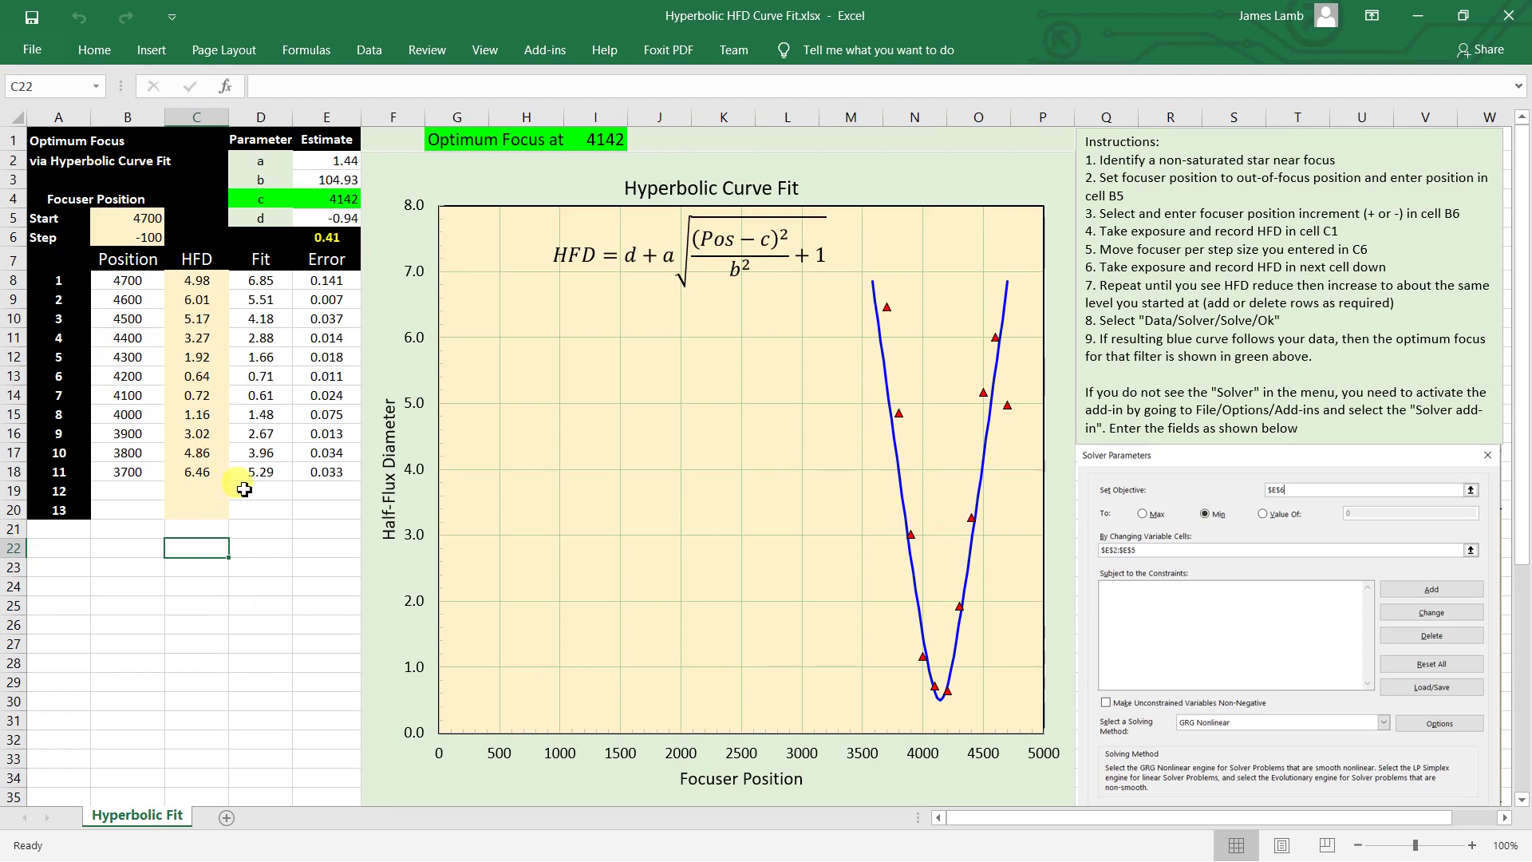
# - Enter 5100 as the starting focuser position in cell B5
pyautogui.click(147, 220)
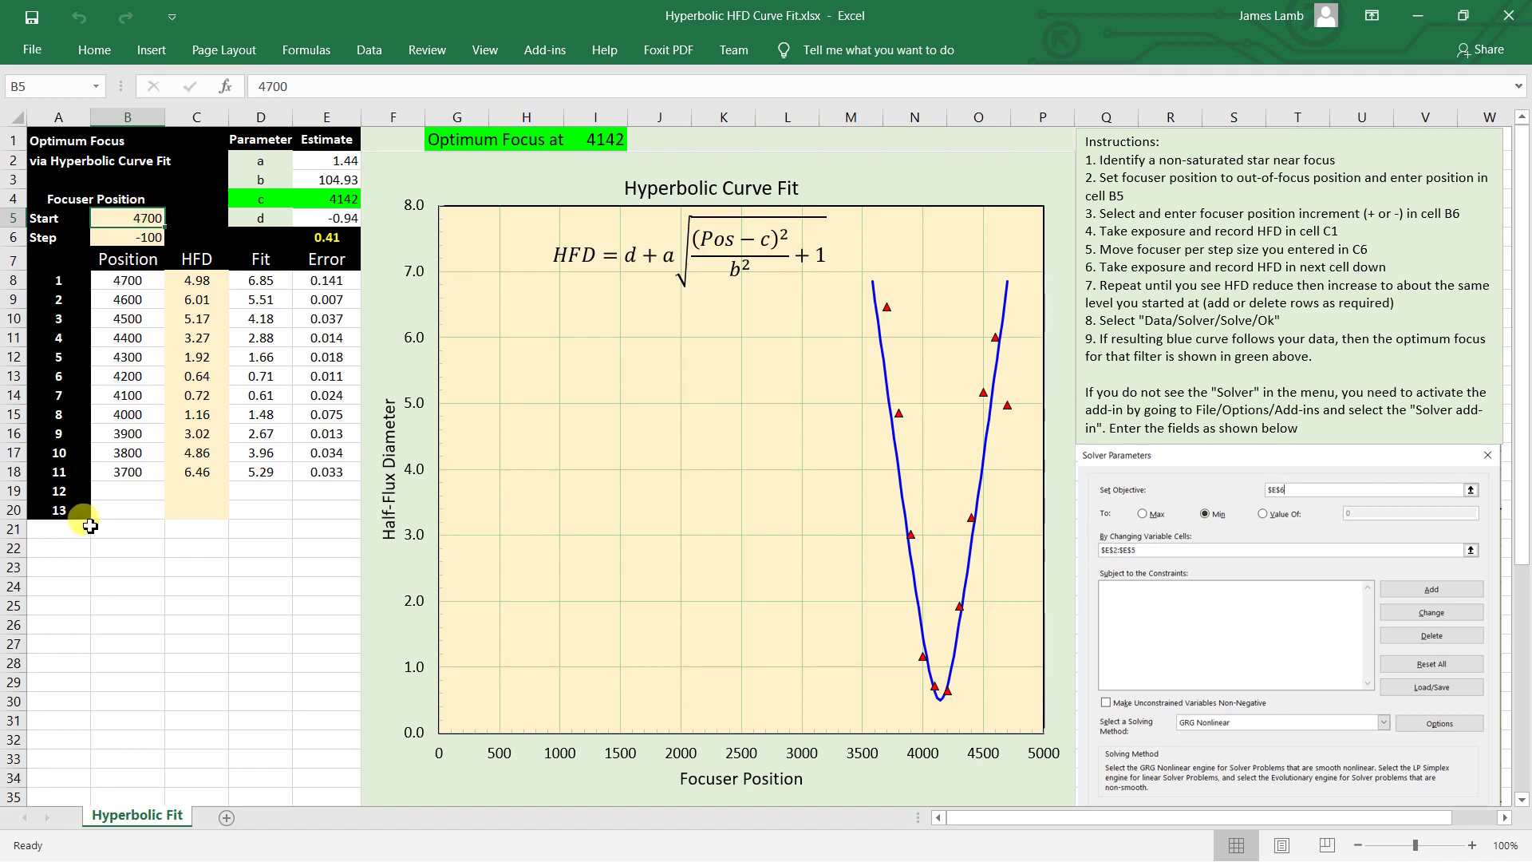
pyautogui.write('5100')
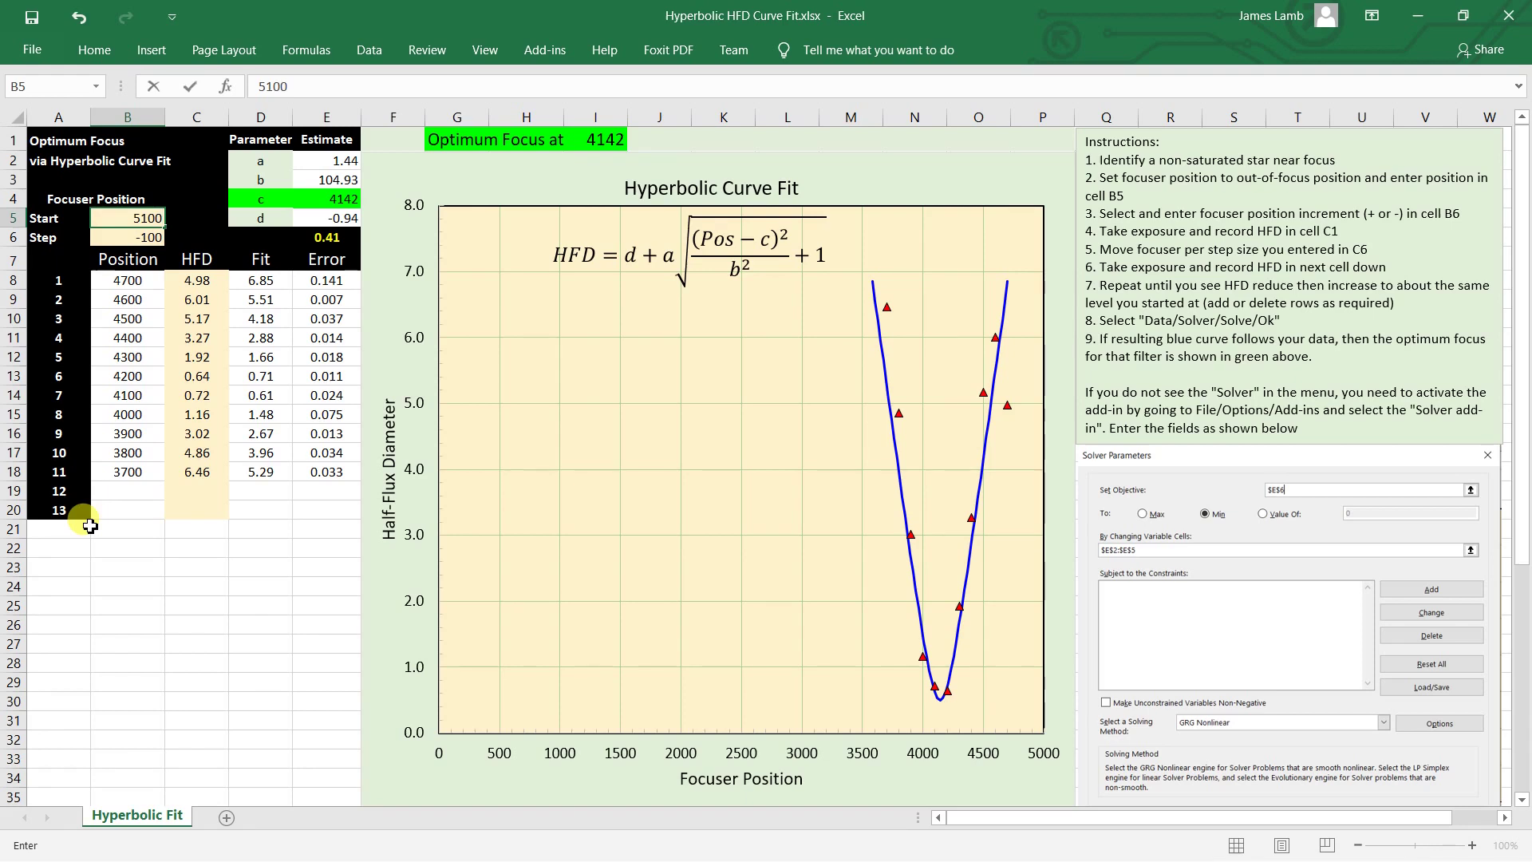
pyautogui.press('Tab')
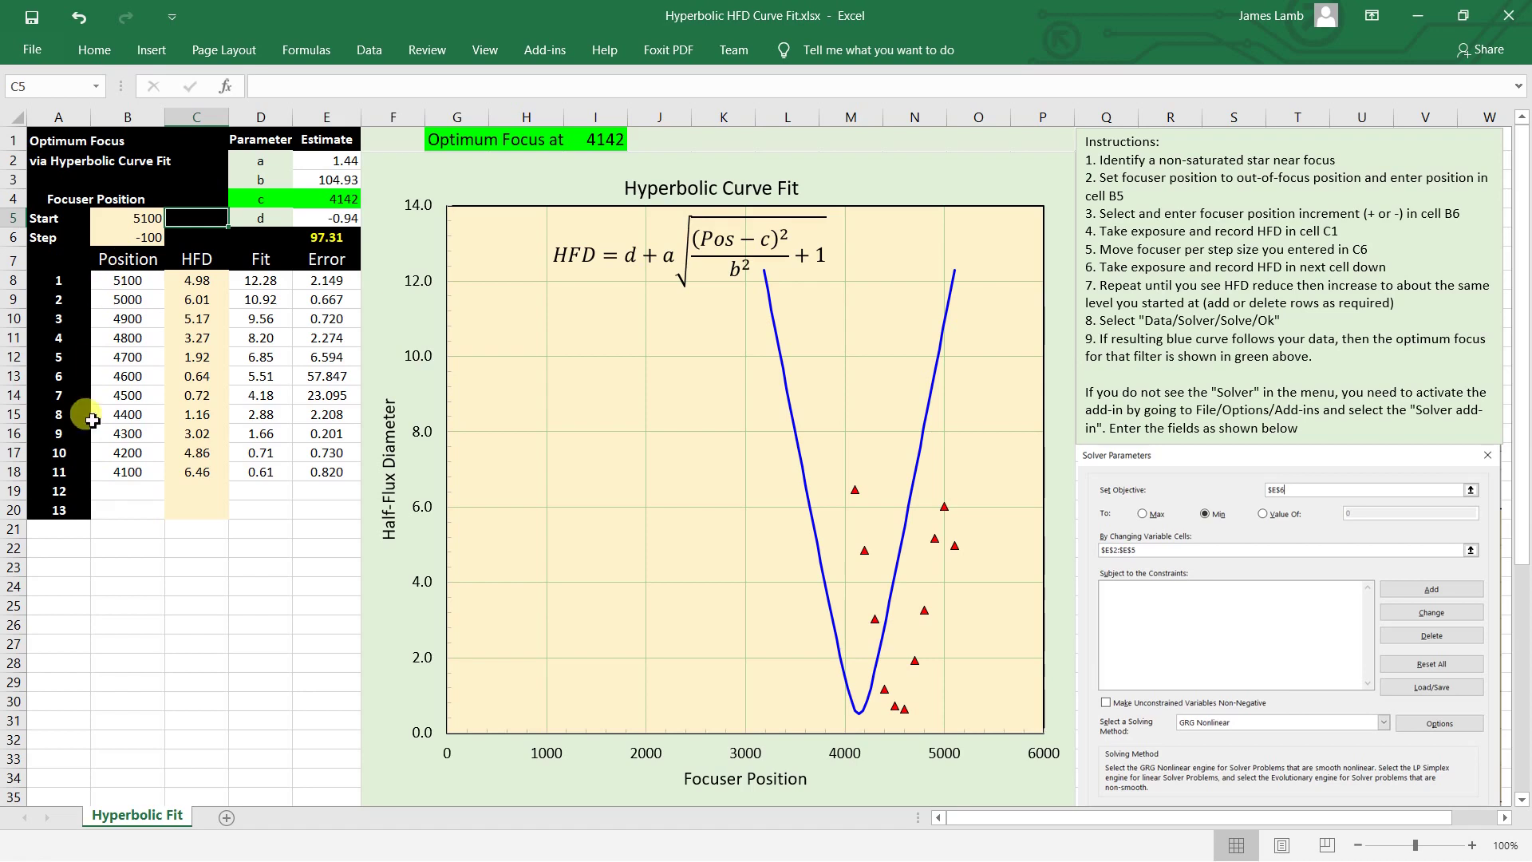
pyautogui.click(143, 237)
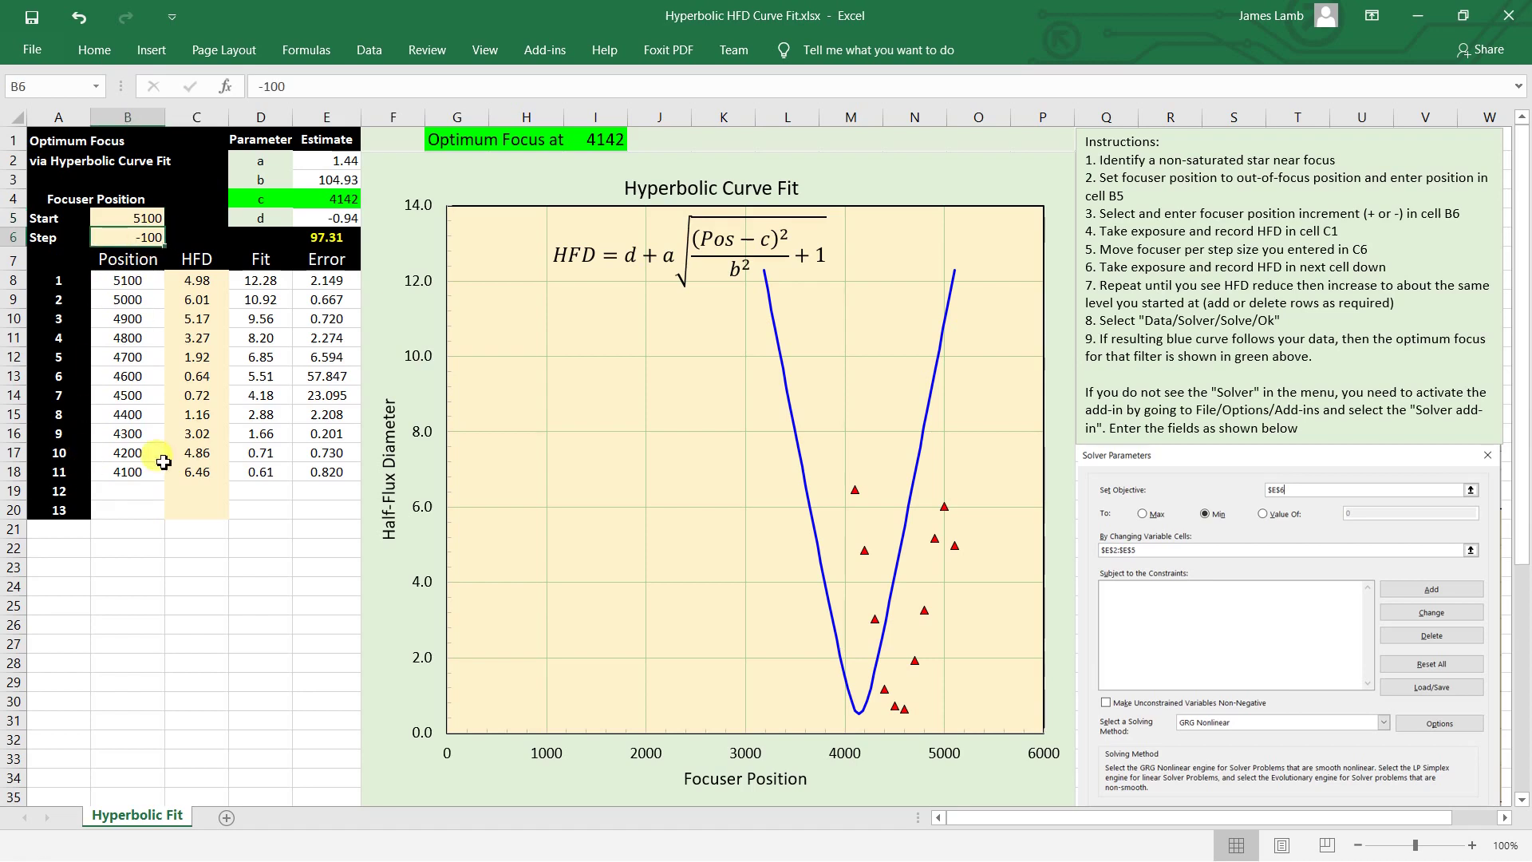
# - Enter -50 as the step in B6, giving positions 5100 down to 4600
pyautogui.write('-50')
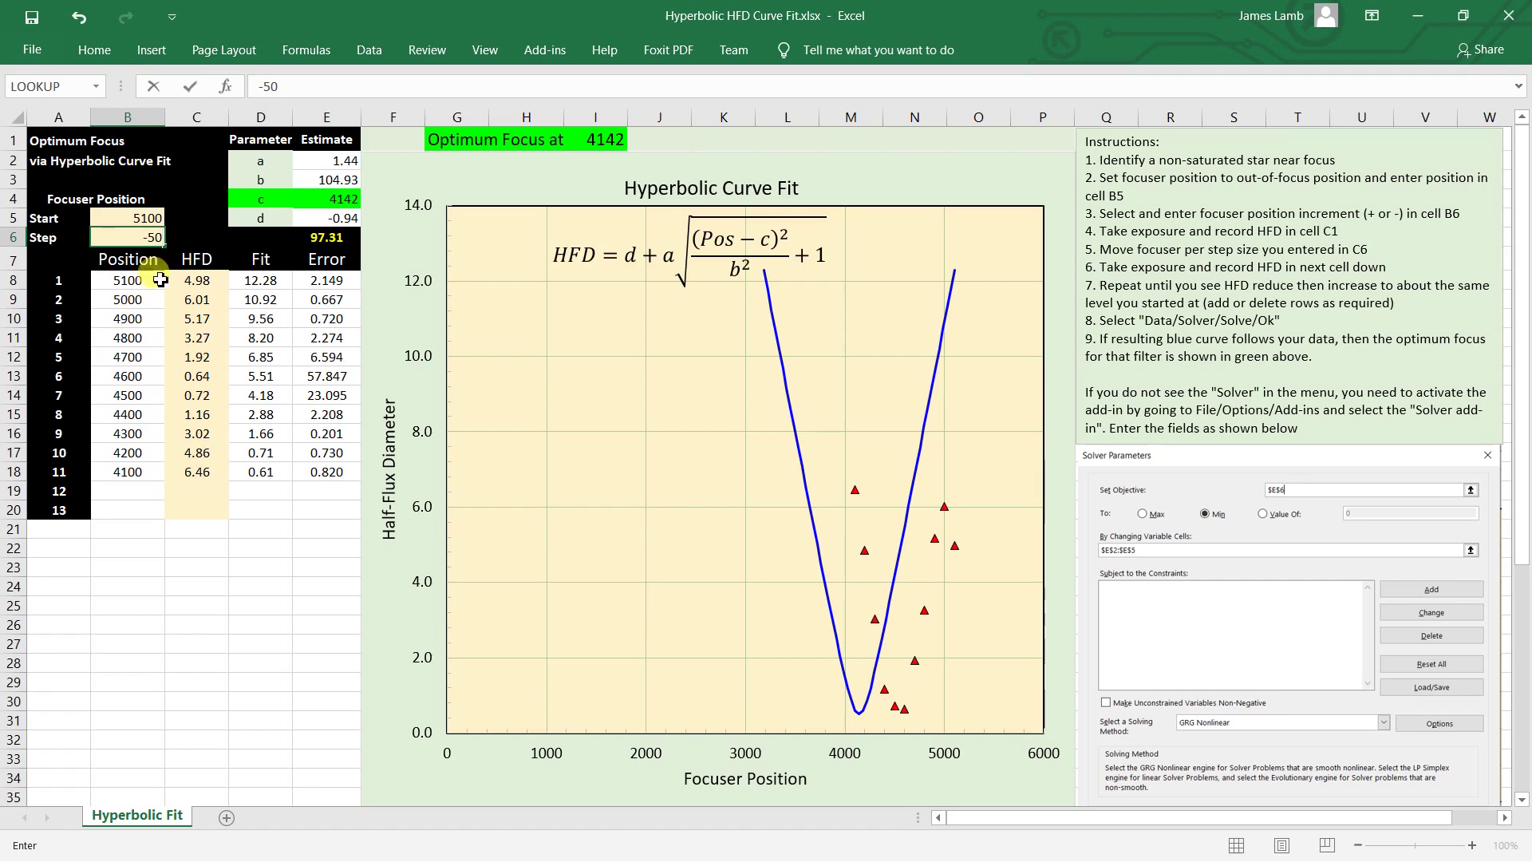
pyautogui.click(126, 300)
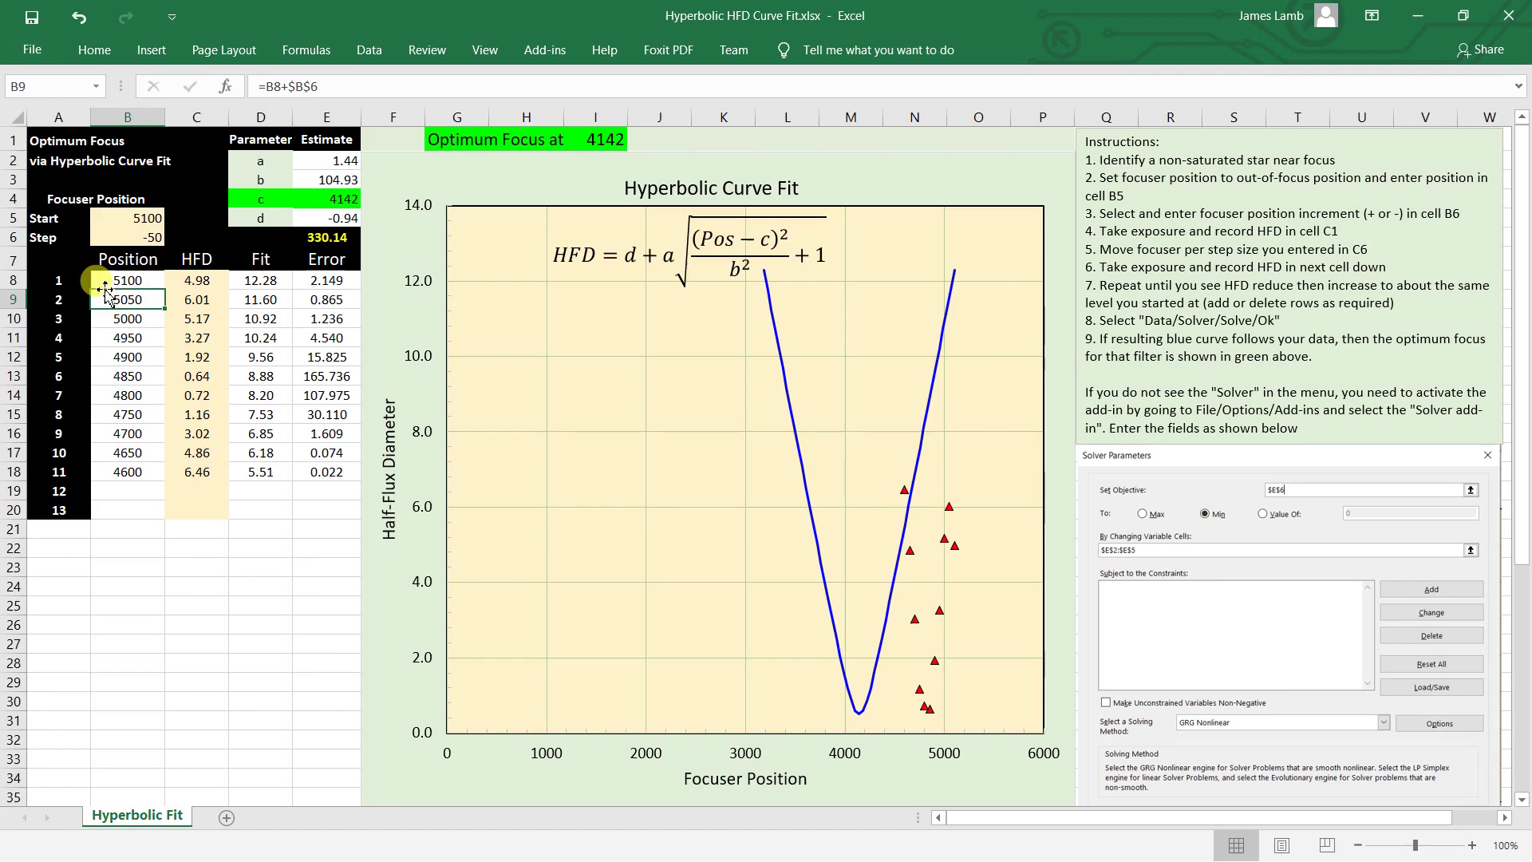
pyautogui.moveTo(107, 280); pyautogui.dragTo(97, 471)
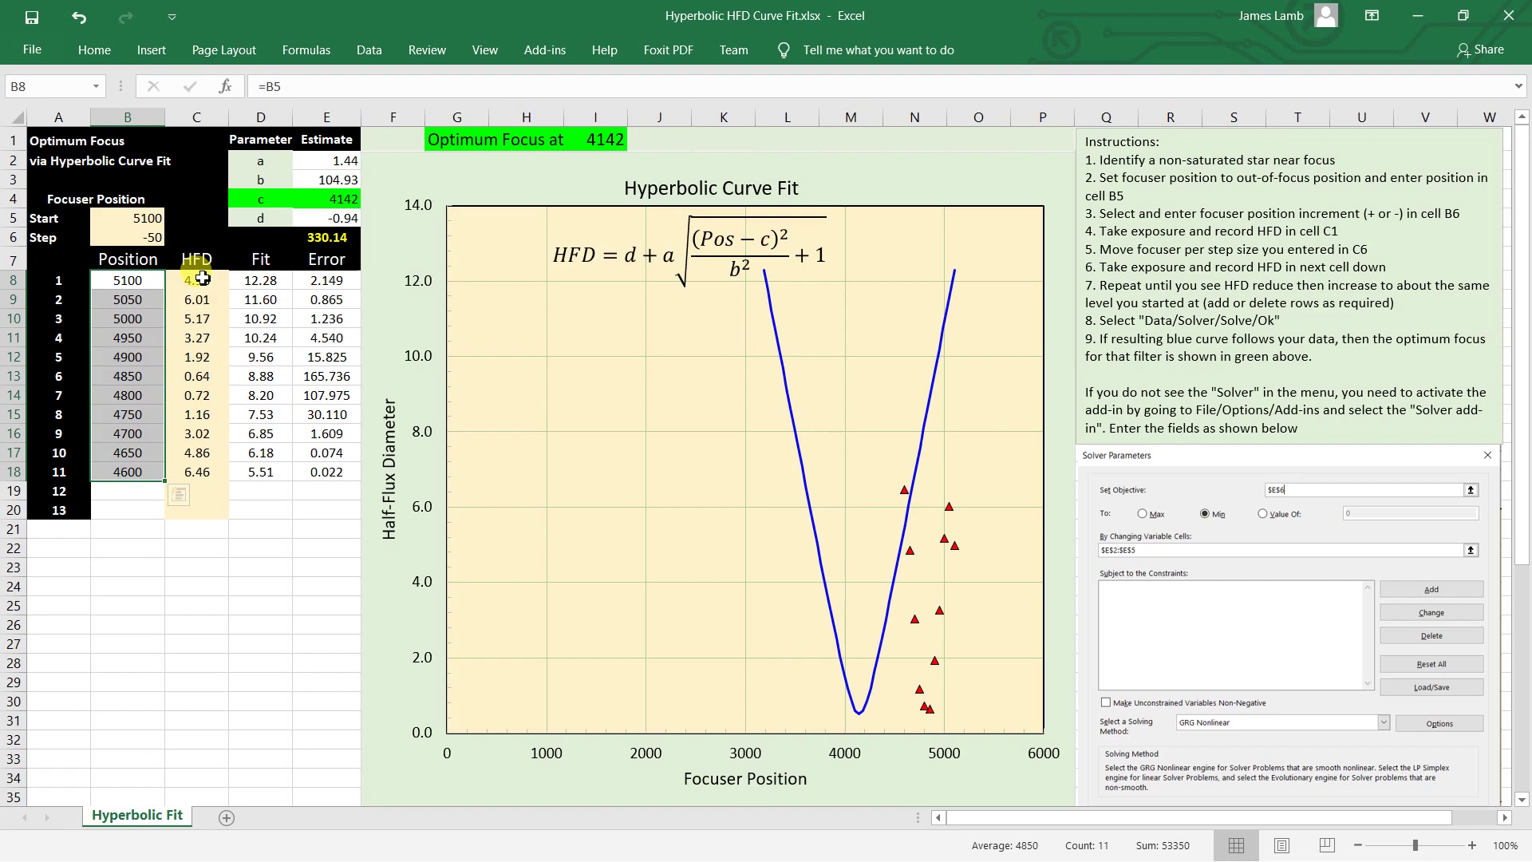
pyautogui.moveTo(202, 277); pyautogui.dragTo(195, 476)
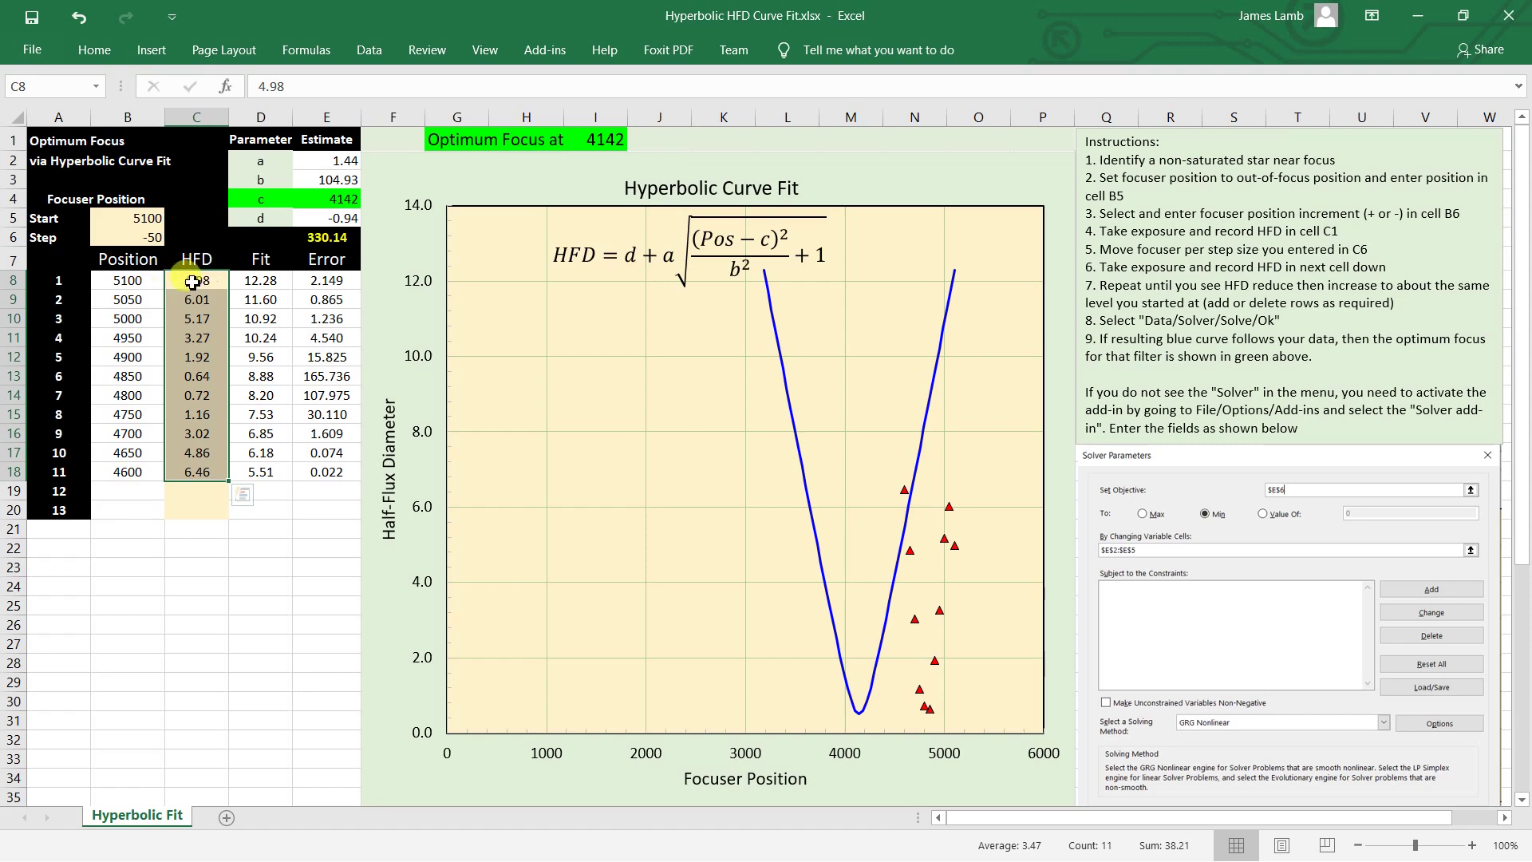
pyautogui.click(130, 300)
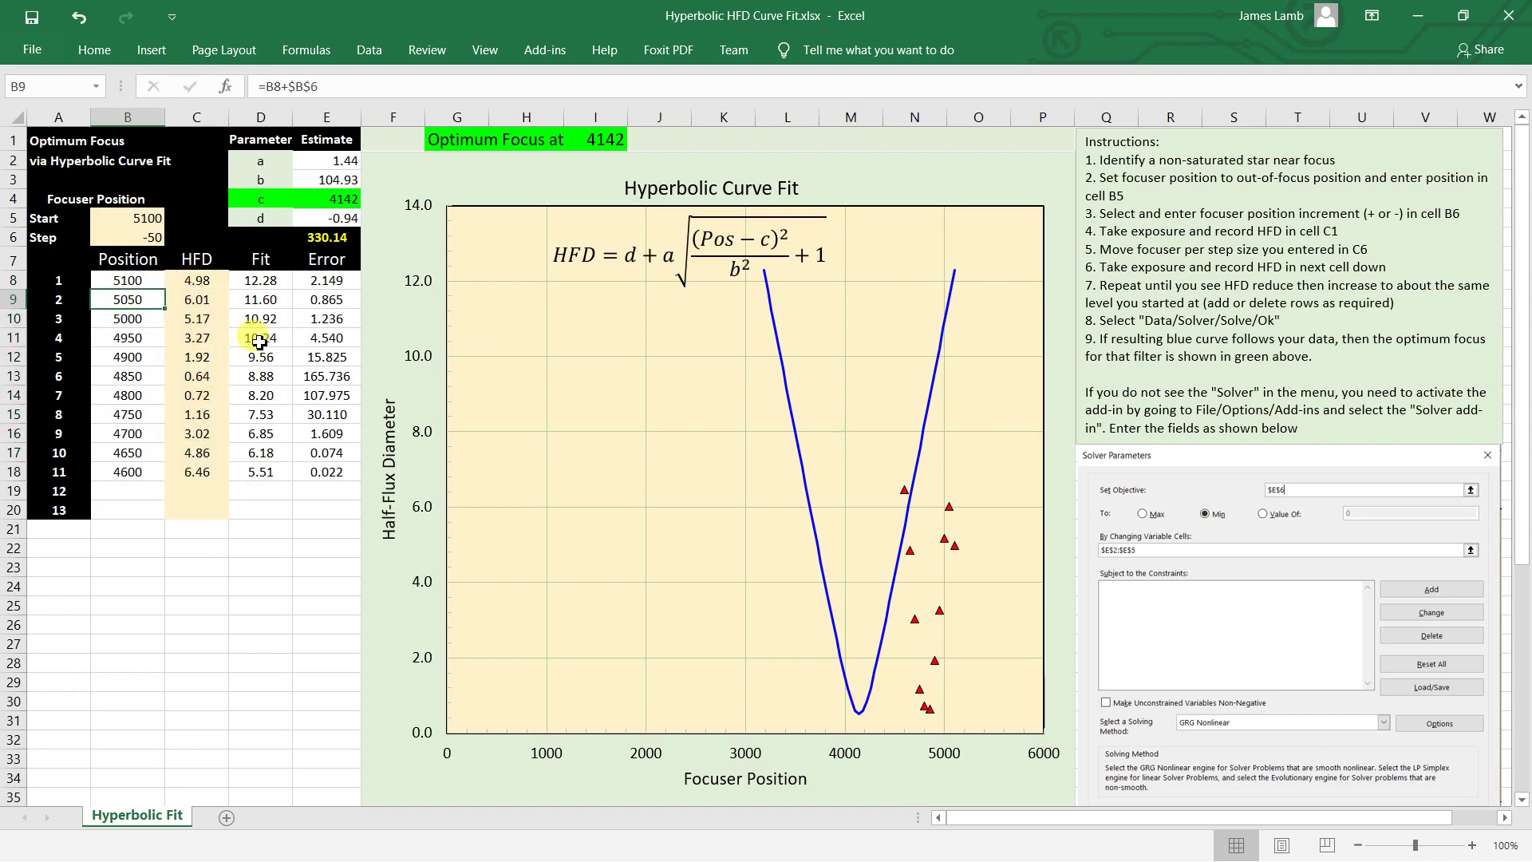
pyautogui.click(202, 297)
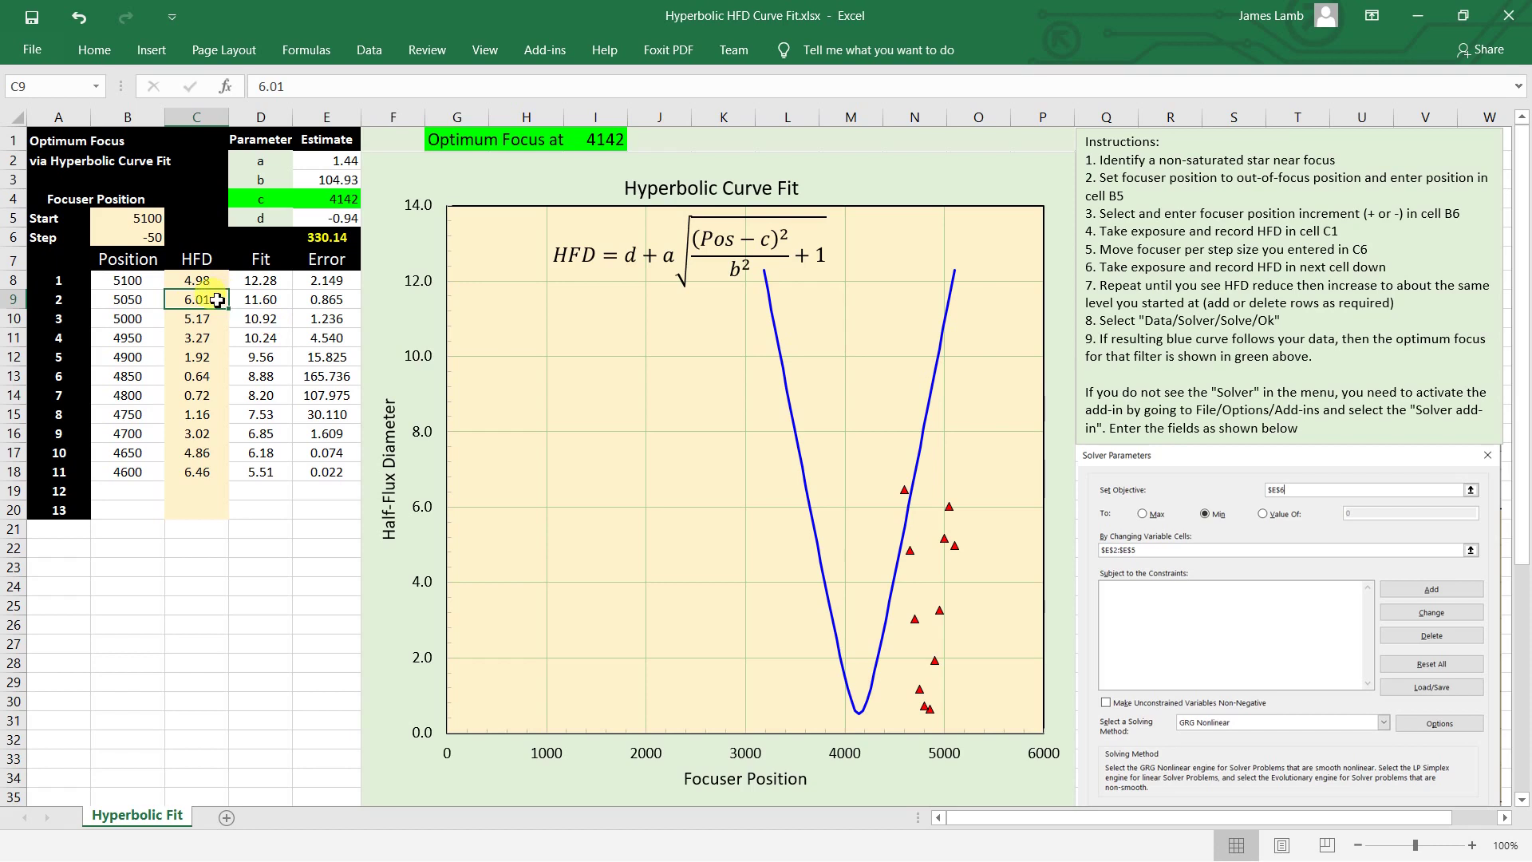
pyautogui.click(126, 320)
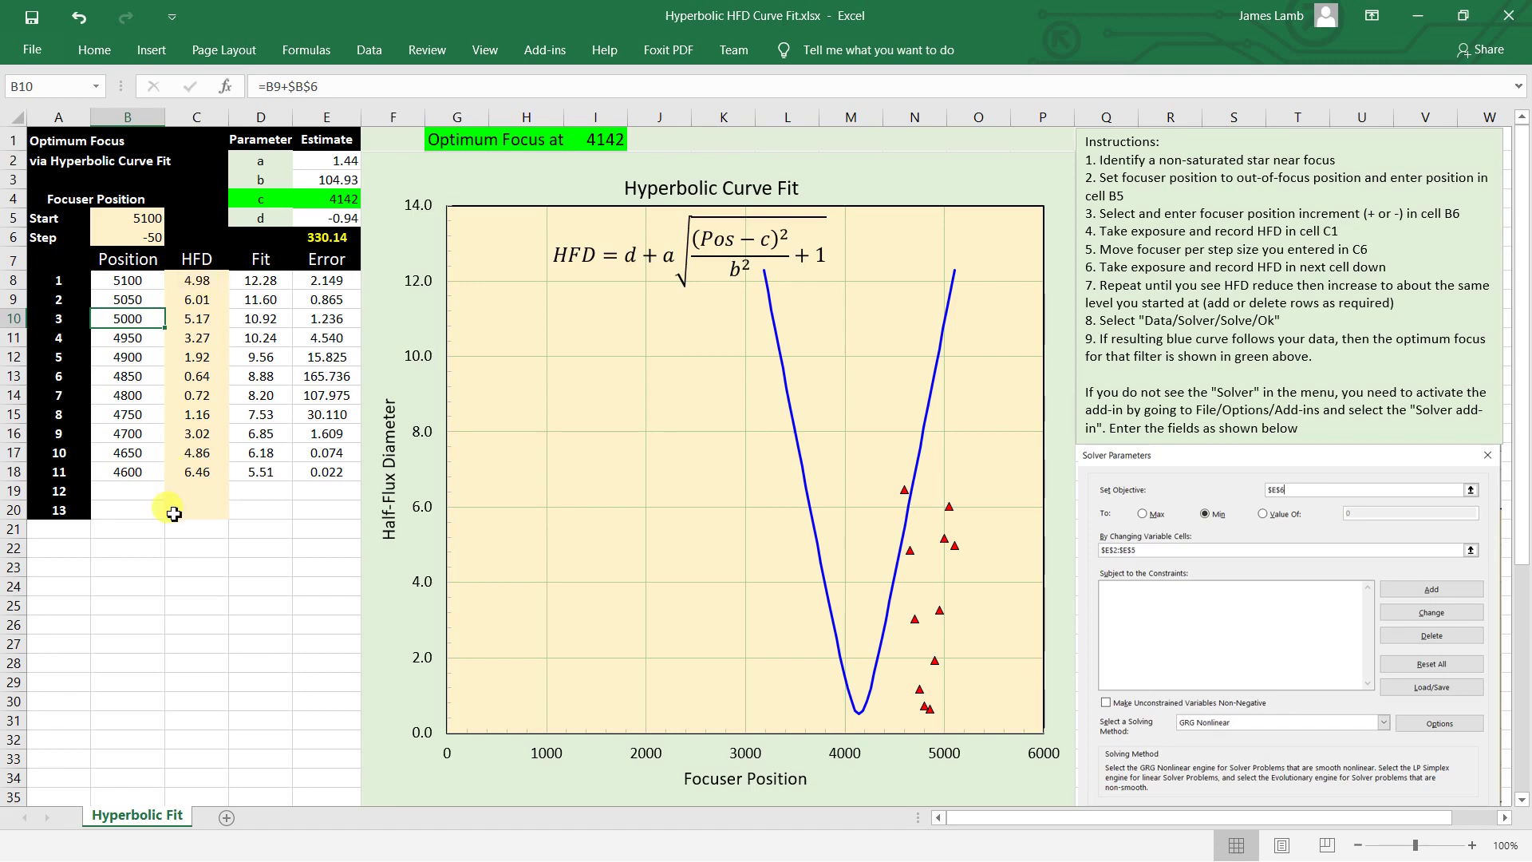
pyautogui.moveTo(257, 284); pyautogui.dragTo(261, 472)
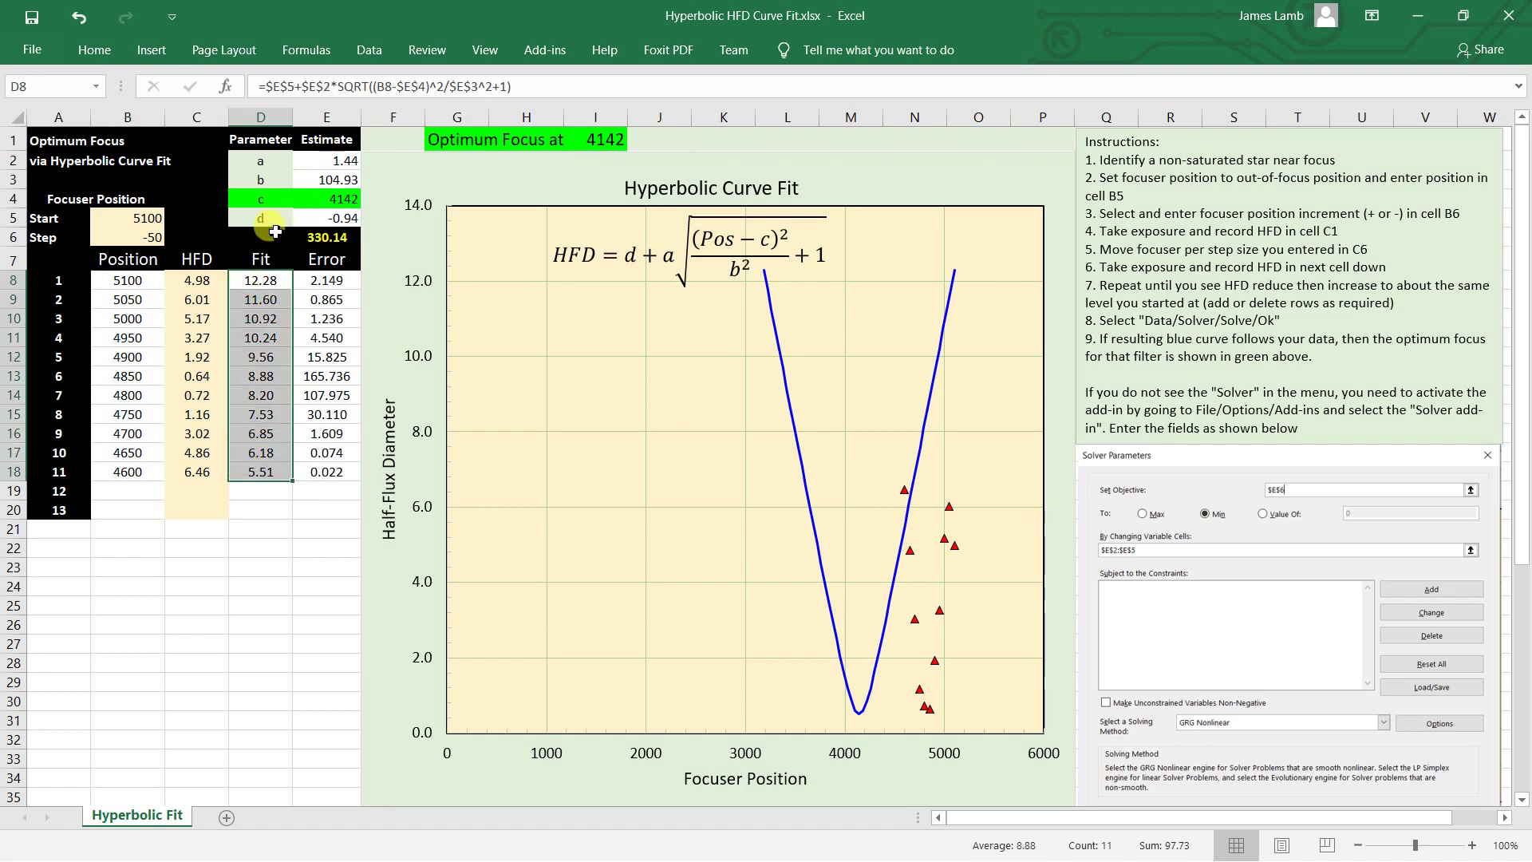
pyautogui.click(257, 279)
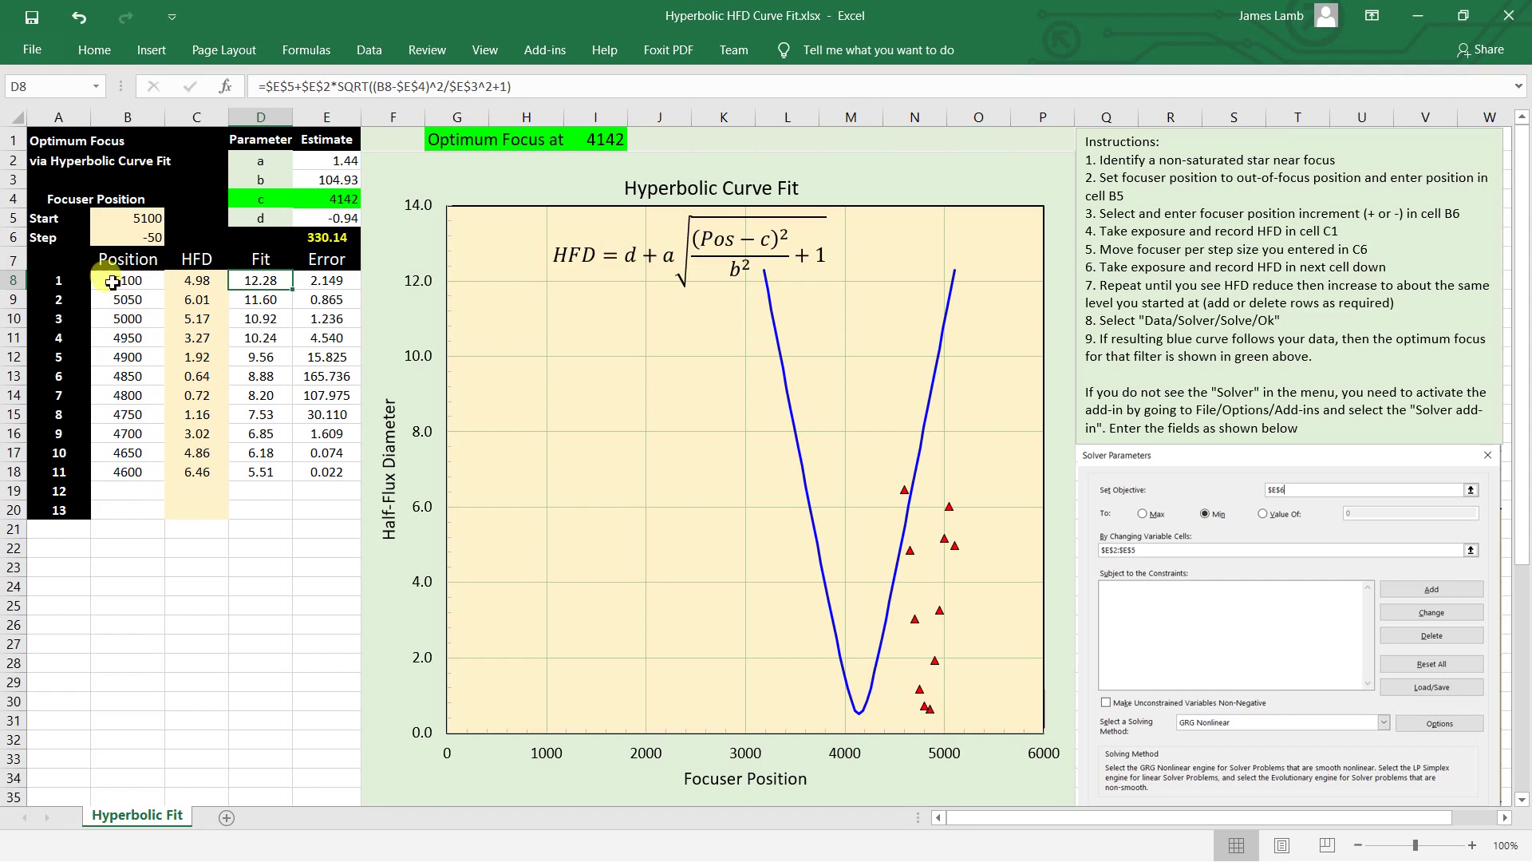
pyautogui.moveTo(124, 279); pyautogui.dragTo(128, 473)
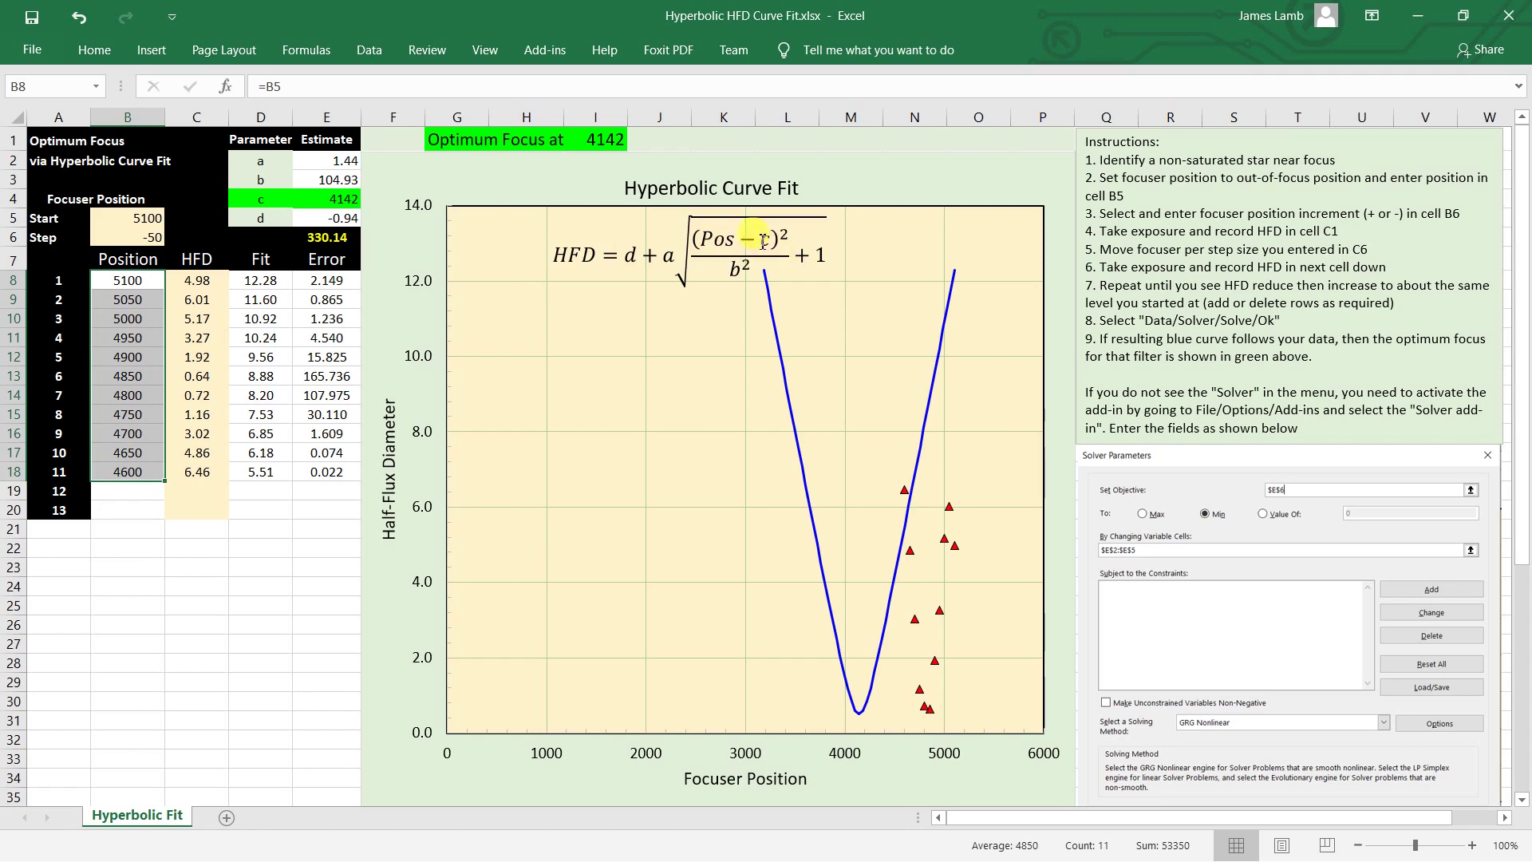
pyautogui.click(333, 200)
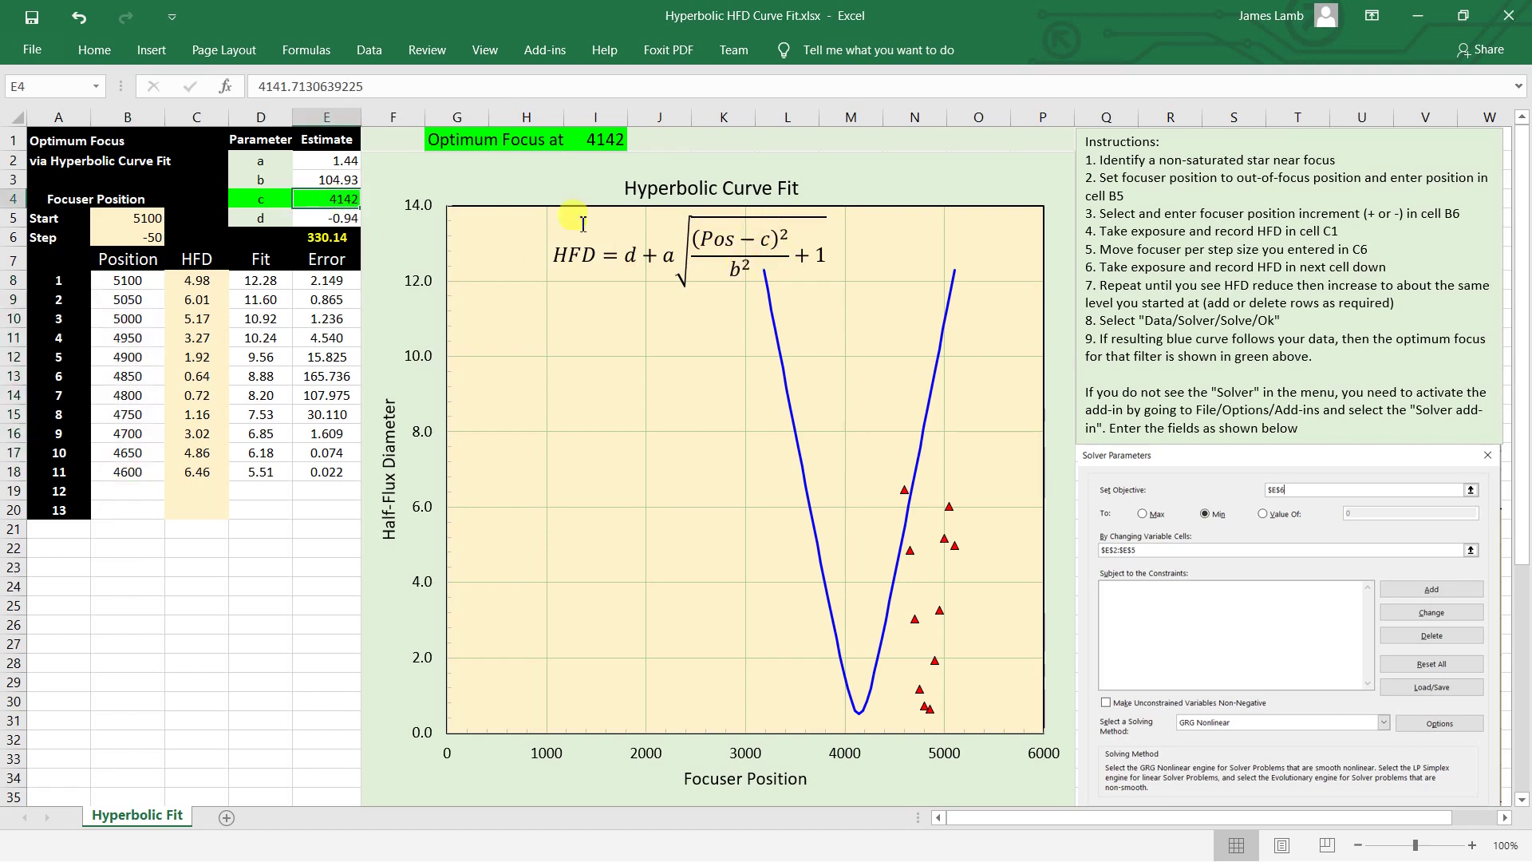
pyautogui.click(343, 182)
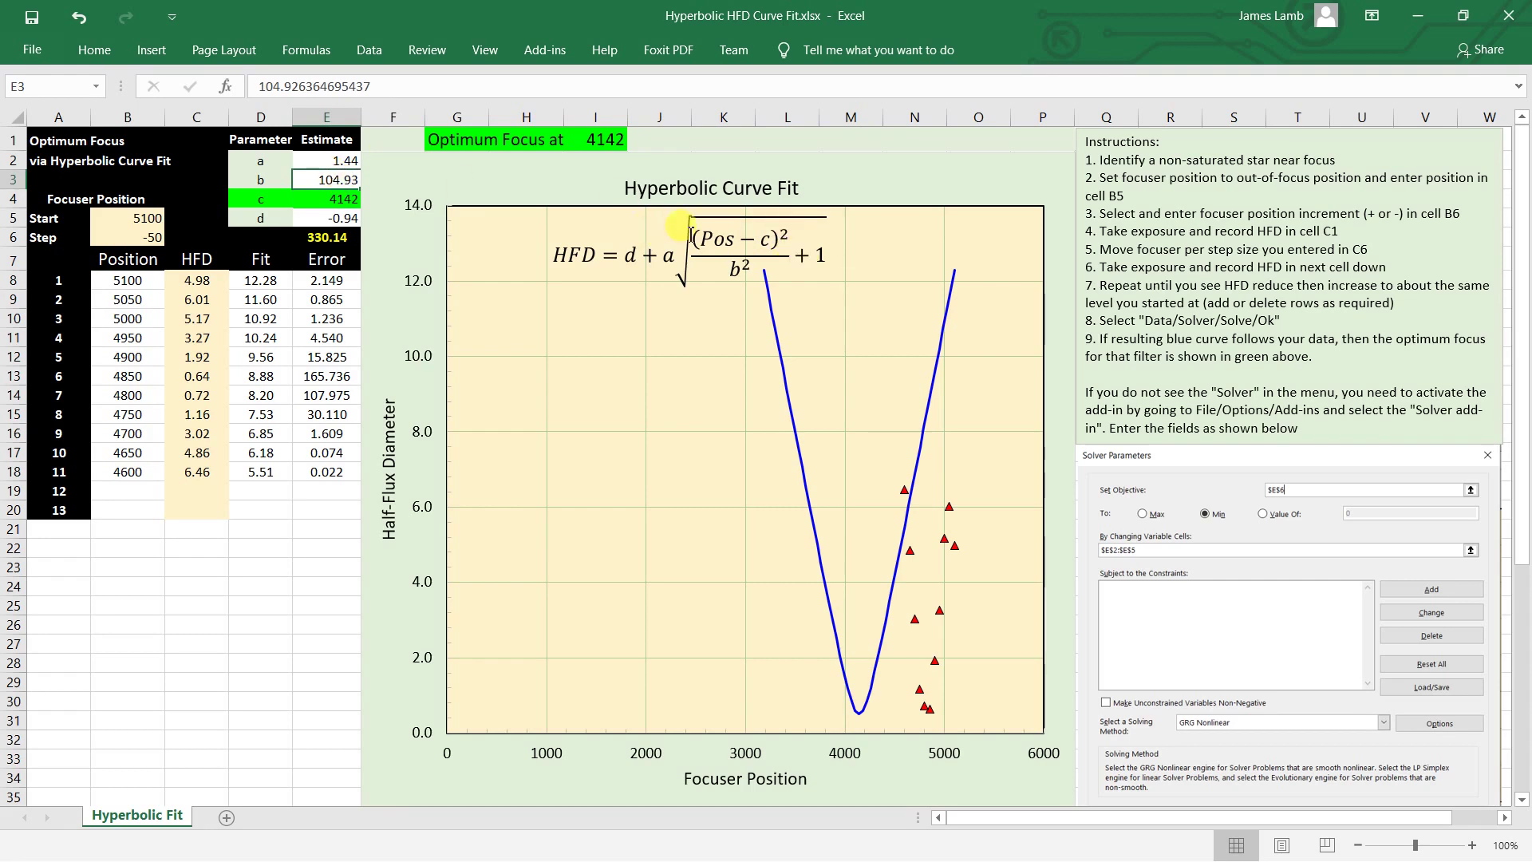
pyautogui.click(339, 162)
pyautogui.click(324, 218)
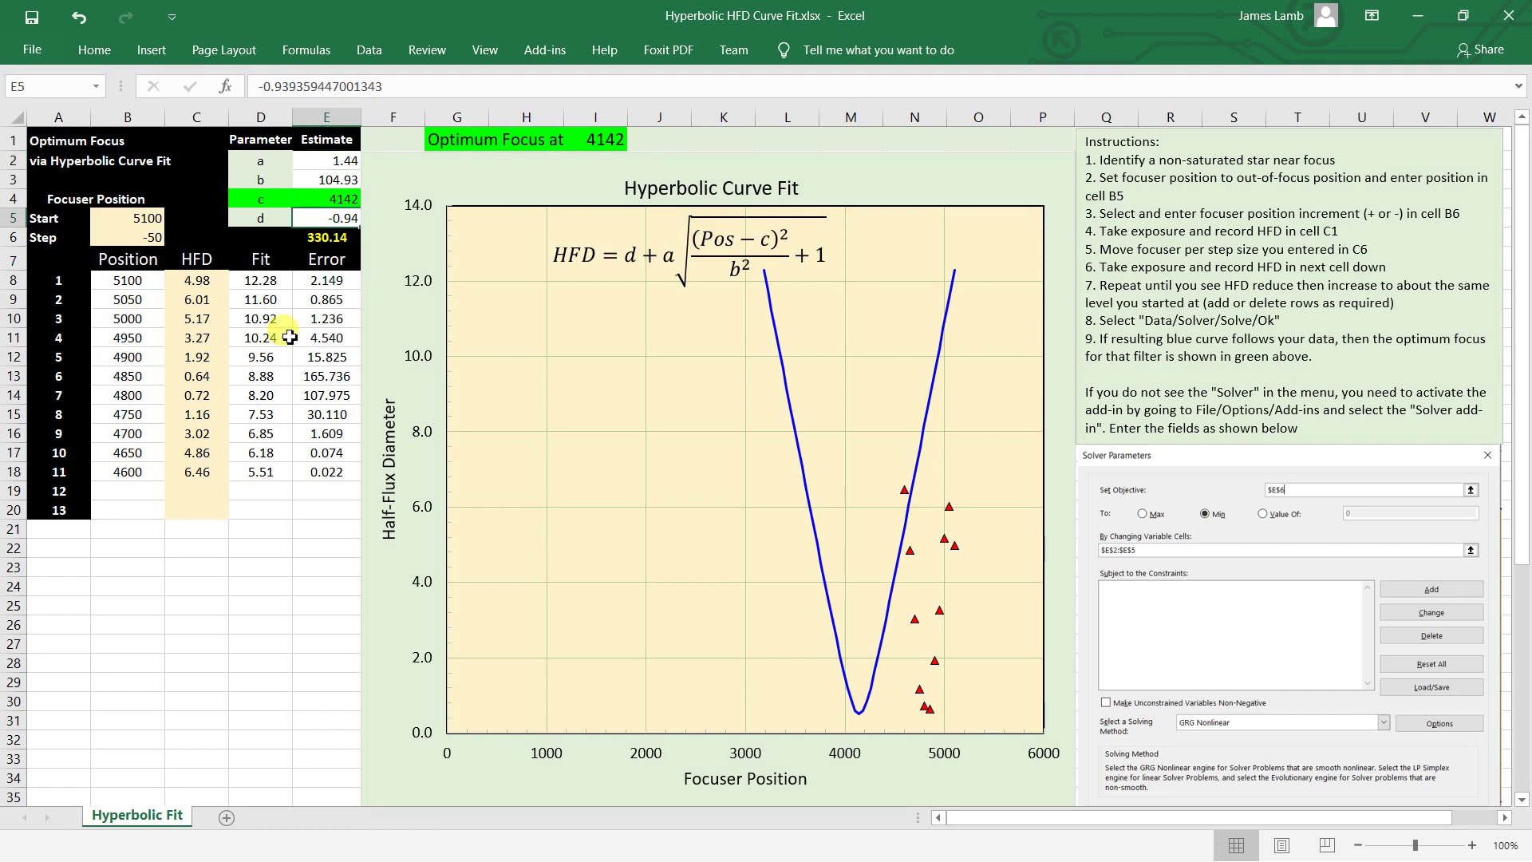
pyautogui.click(259, 280)
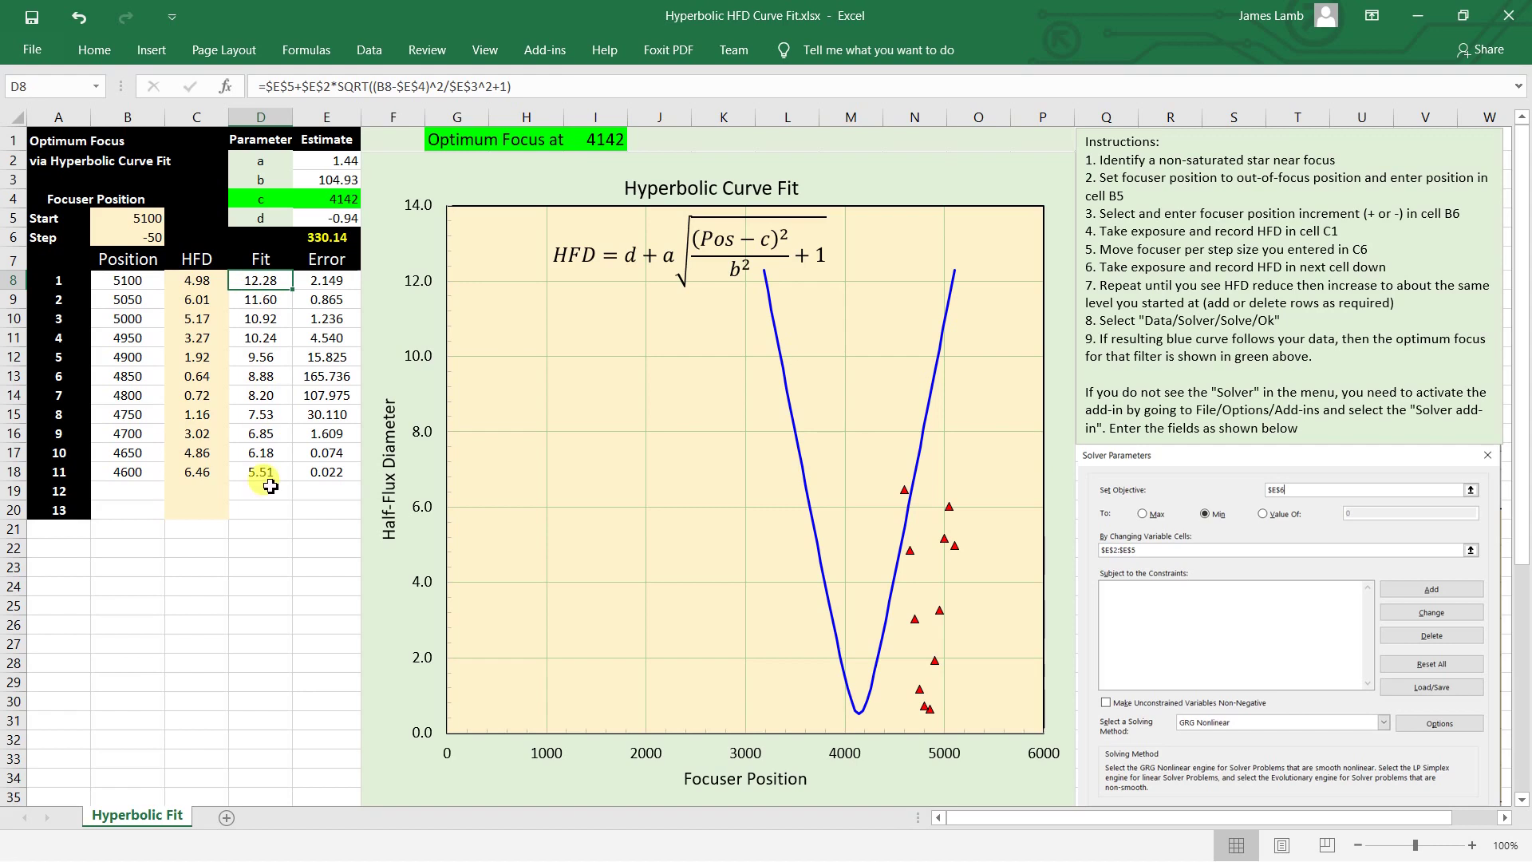
pyautogui.click(331, 281)
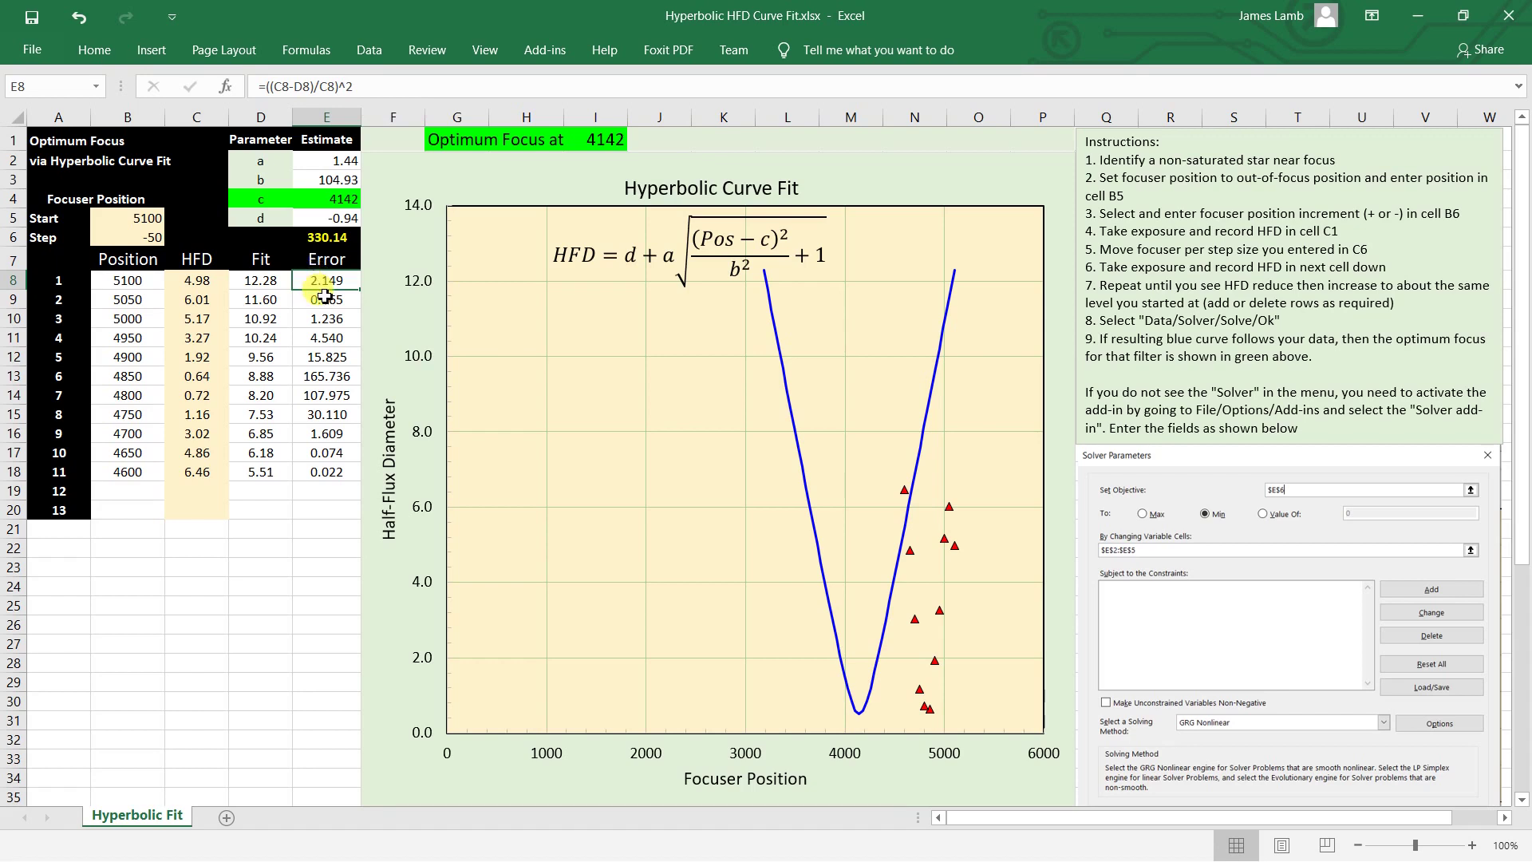
pyautogui.click(326, 300)
pyautogui.click(327, 319)
pyautogui.click(331, 359)
pyautogui.click(328, 396)
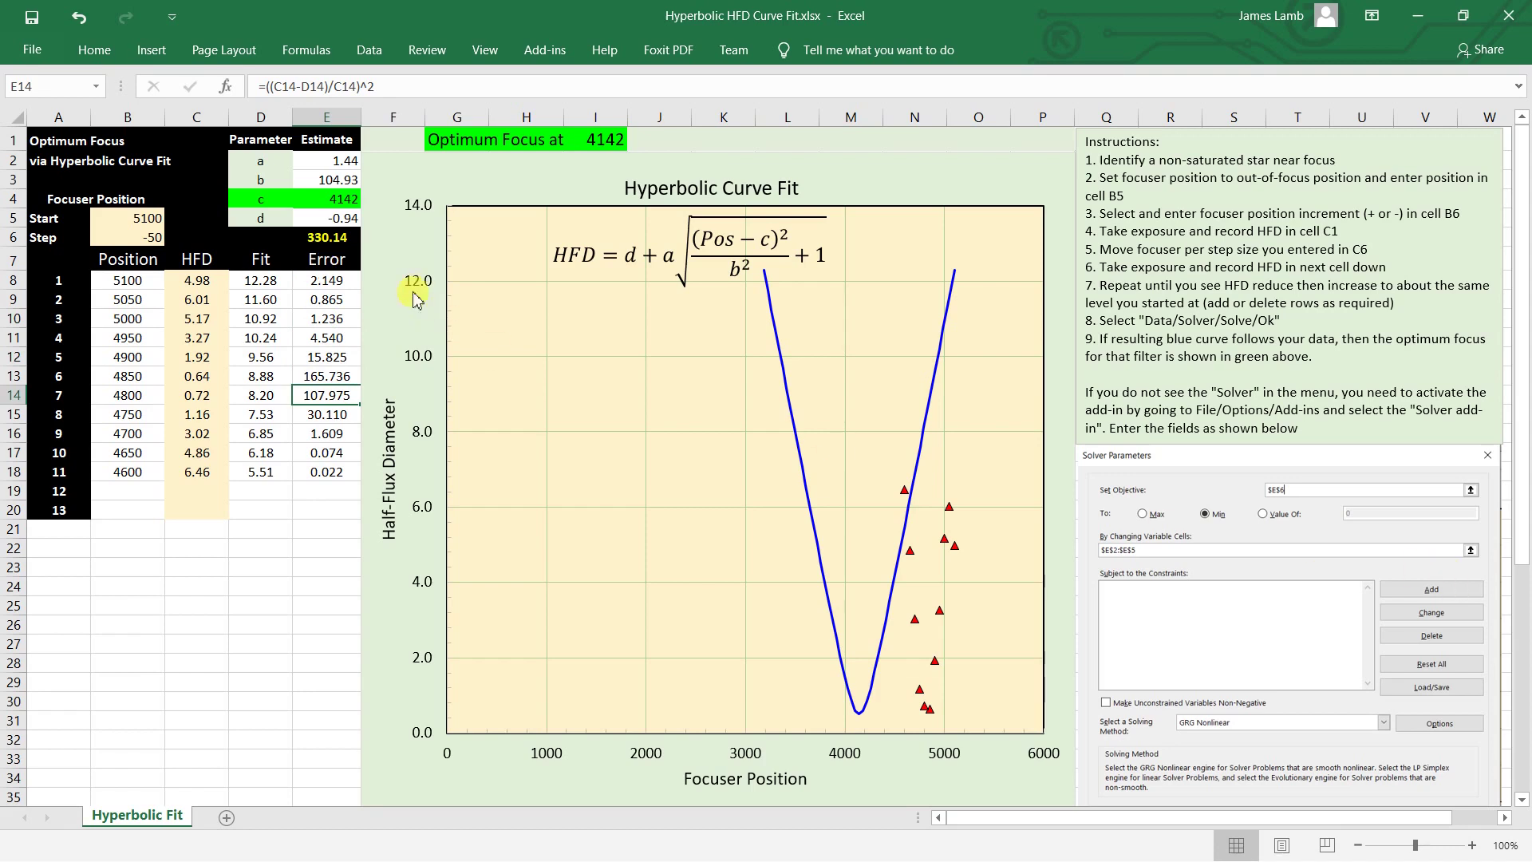
pyautogui.click(319, 281)
pyautogui.moveTo(323, 383); pyautogui.dragTo(331, 515)
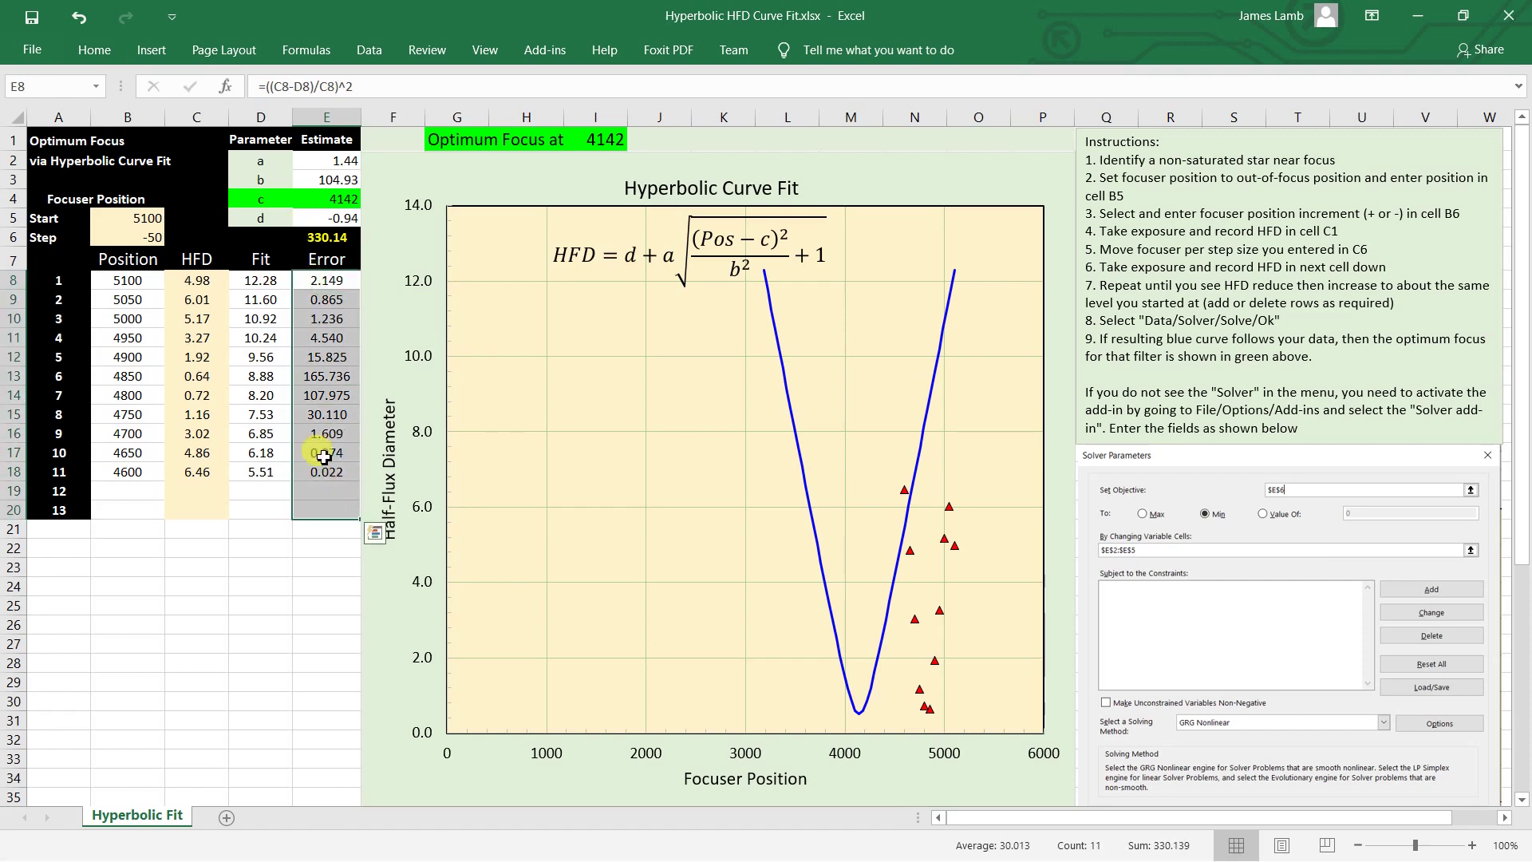
pyautogui.click(323, 242)
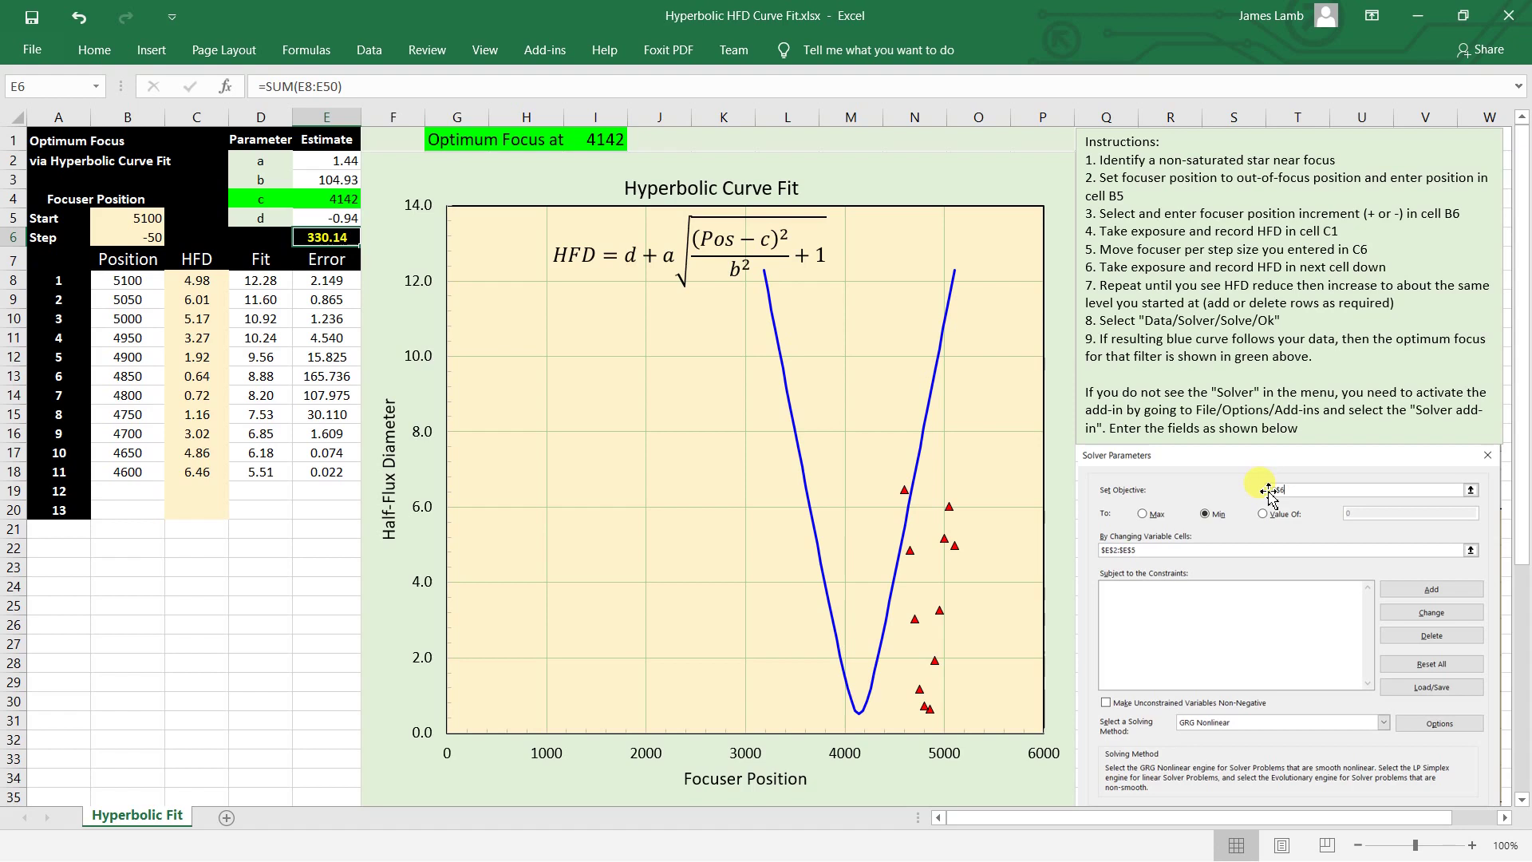
pyautogui.moveTo(336, 161); pyautogui.dragTo(336, 221)
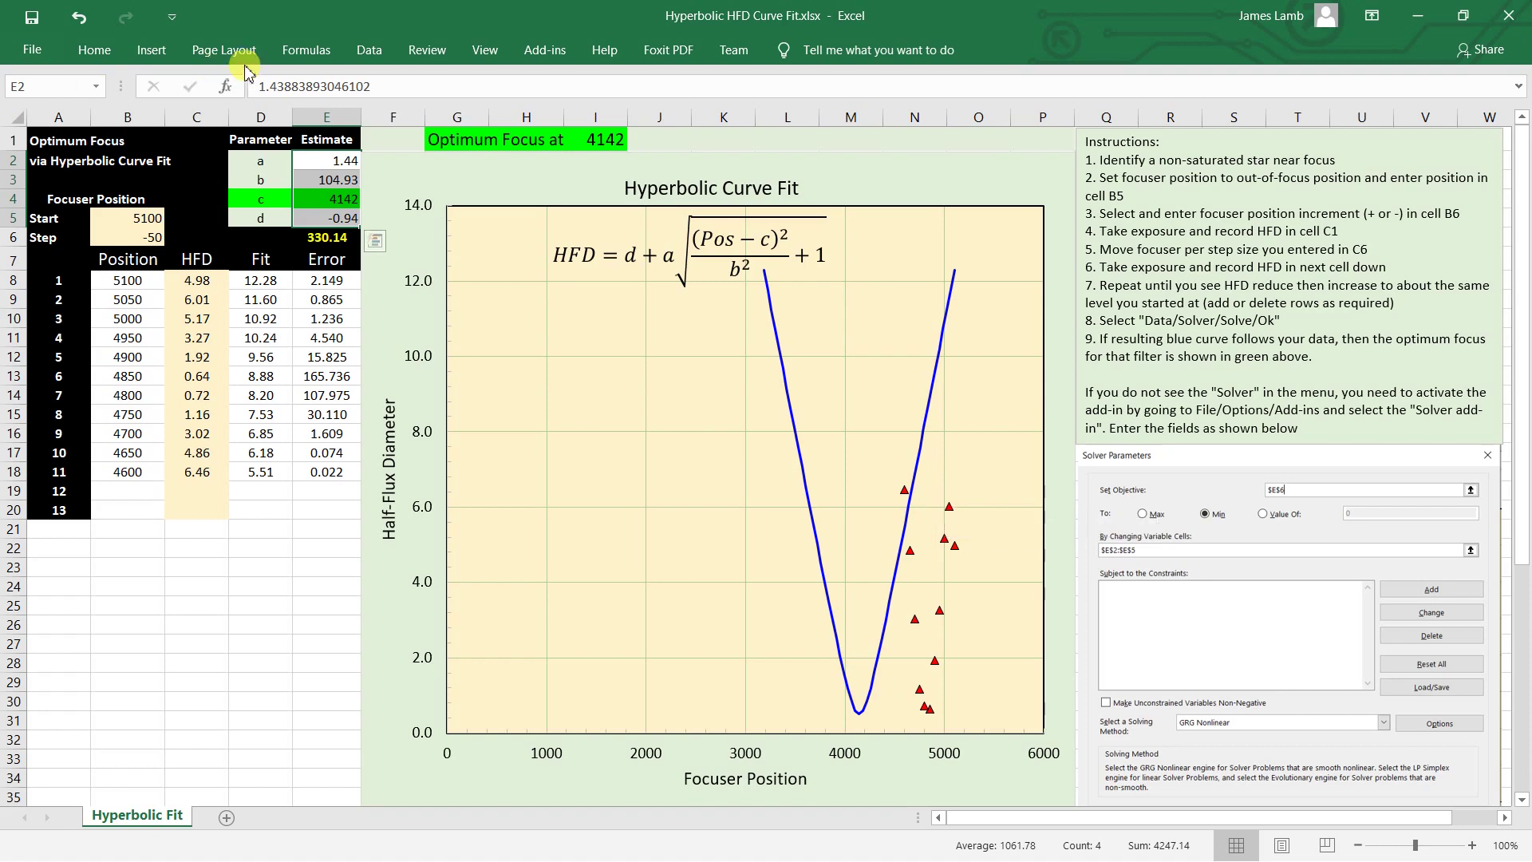
# - Run Solver minimising total error $E$6 by changing parameters $E$2:$E$5
pyautogui.click(365, 51)
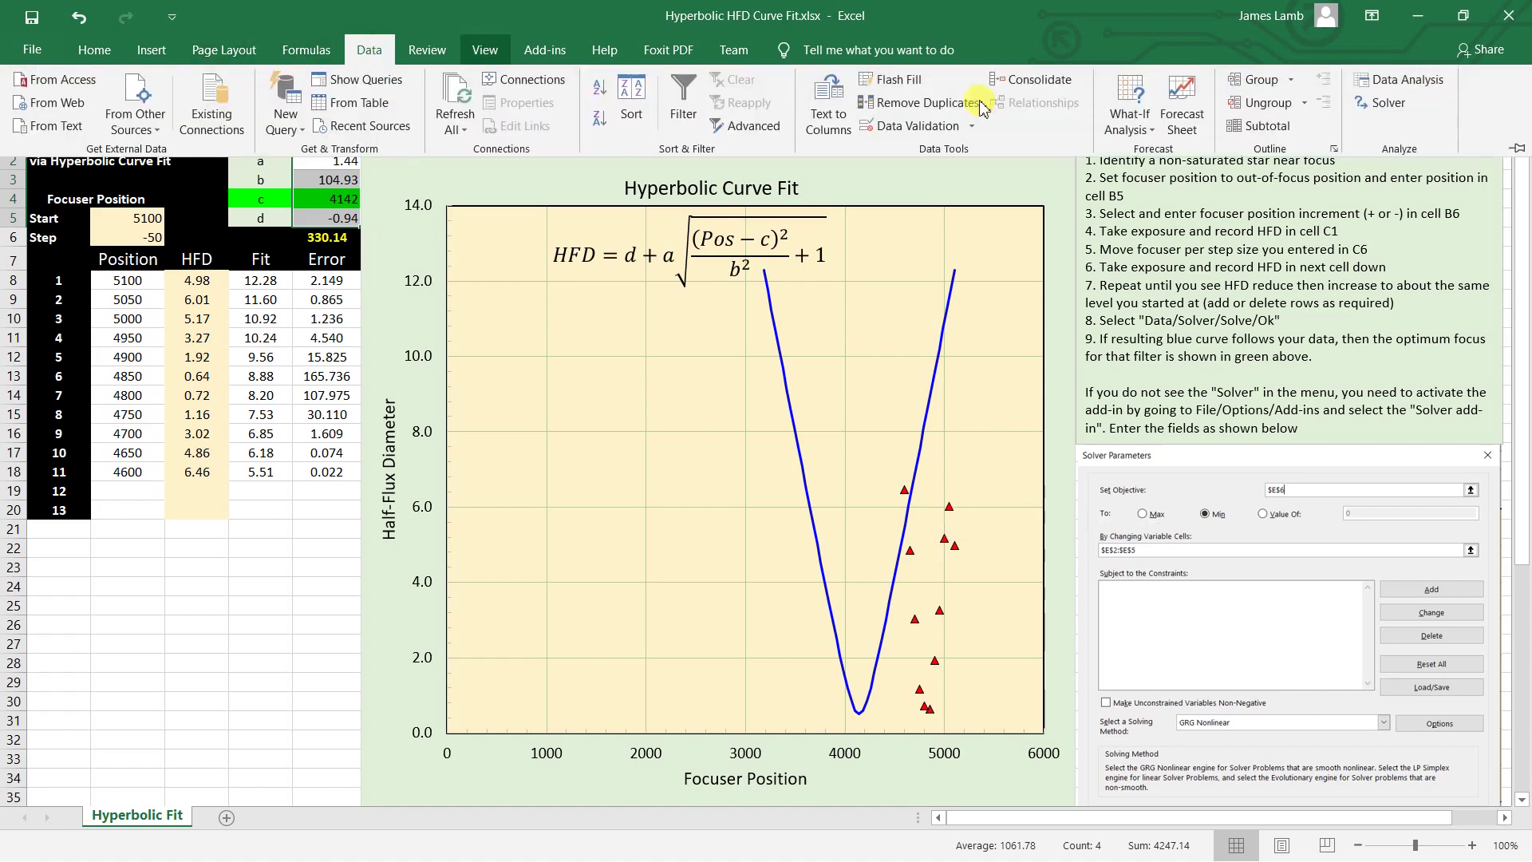
pyautogui.click(1376, 91)
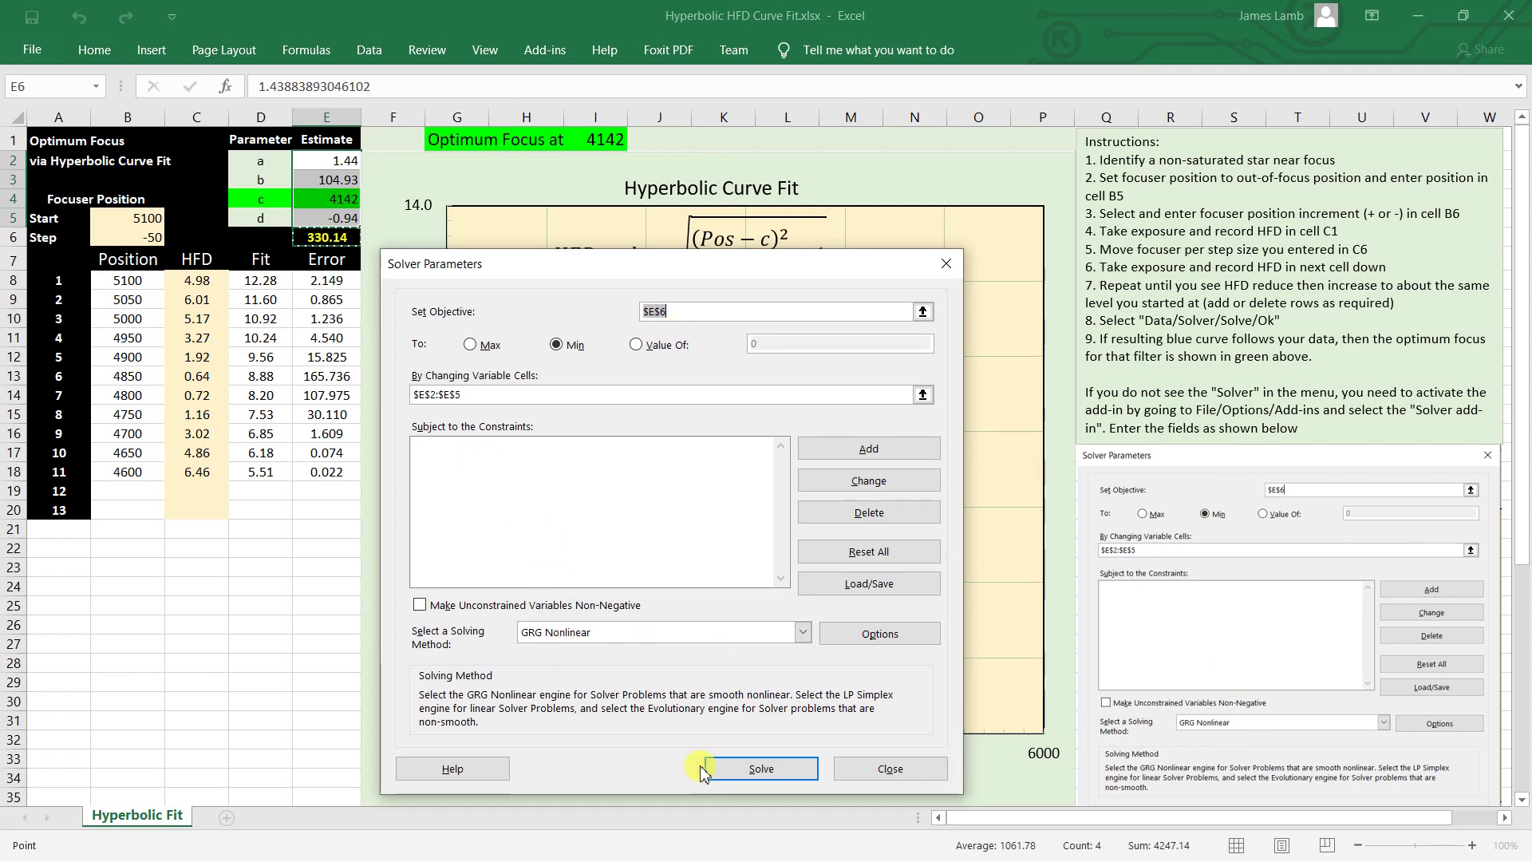
pyautogui.click(728, 768)
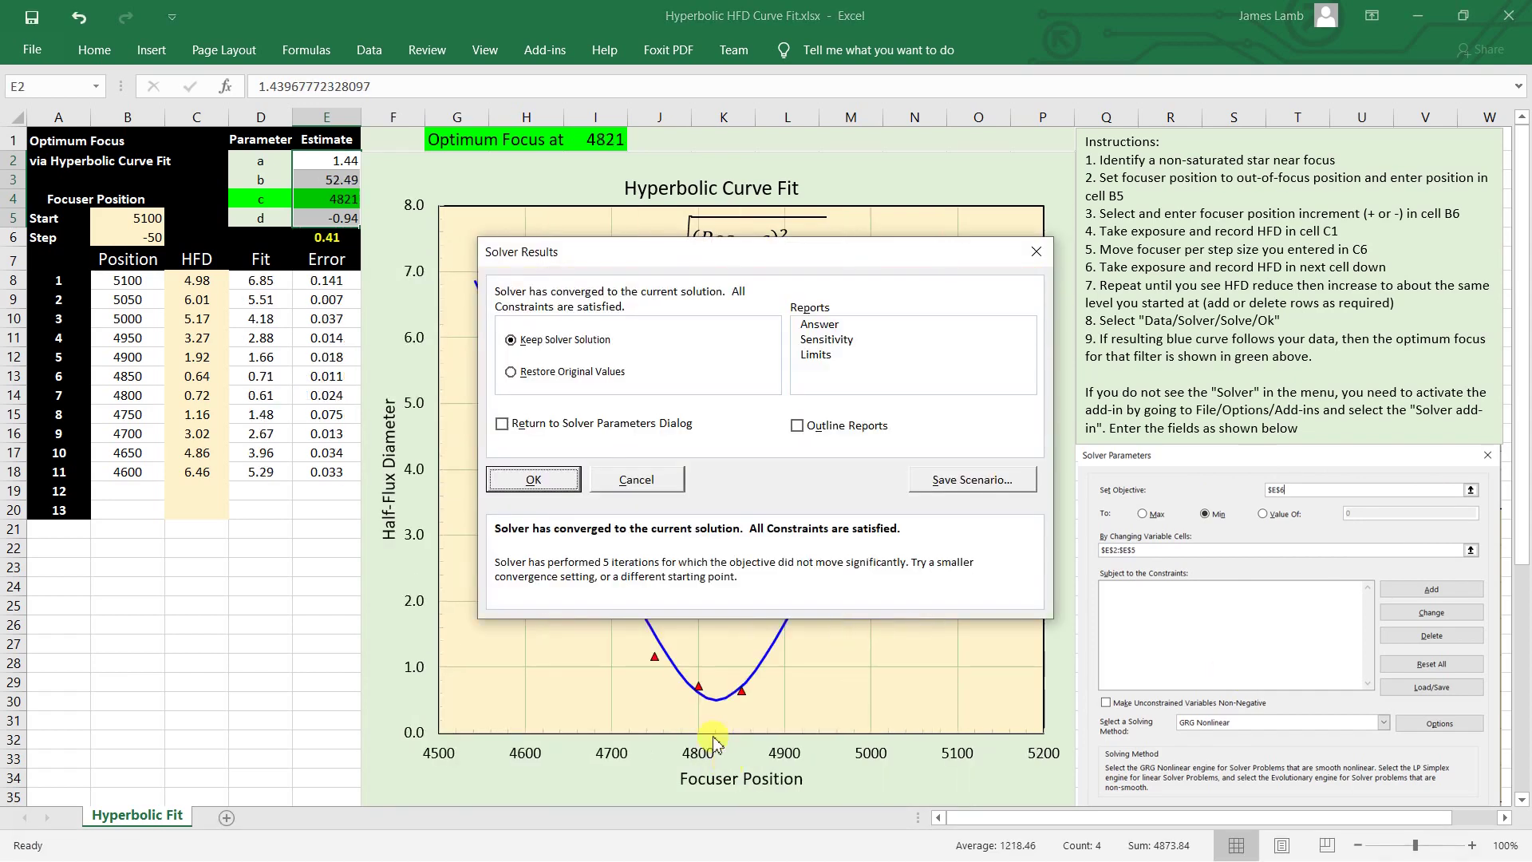
# - Keep the Solver solution and check total error 0.41 in E6 and optimum focus in E4
pyautogui.click(533, 479)
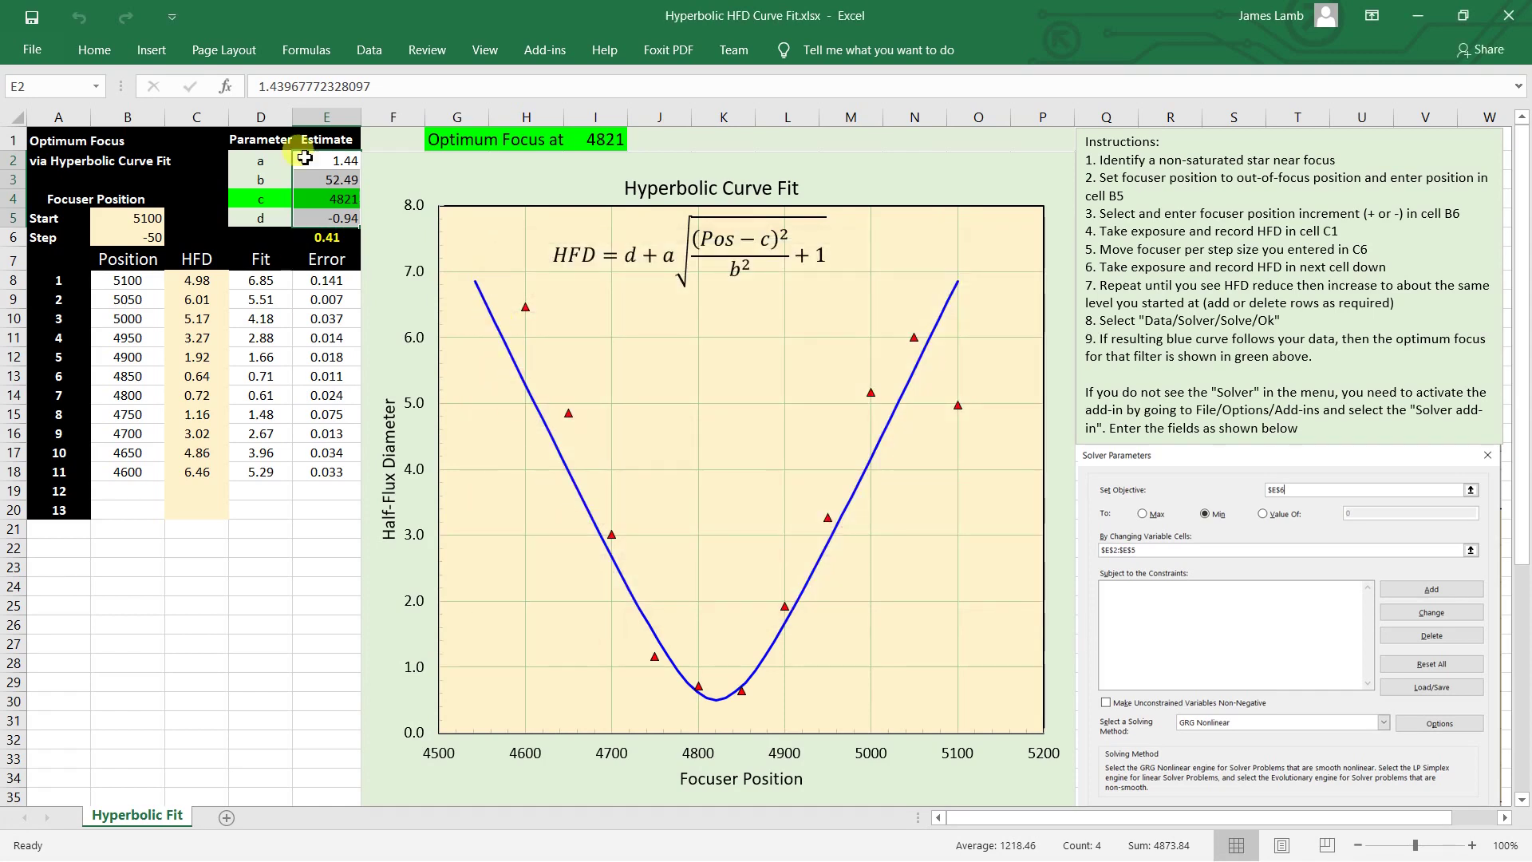
pyautogui.click(326, 237)
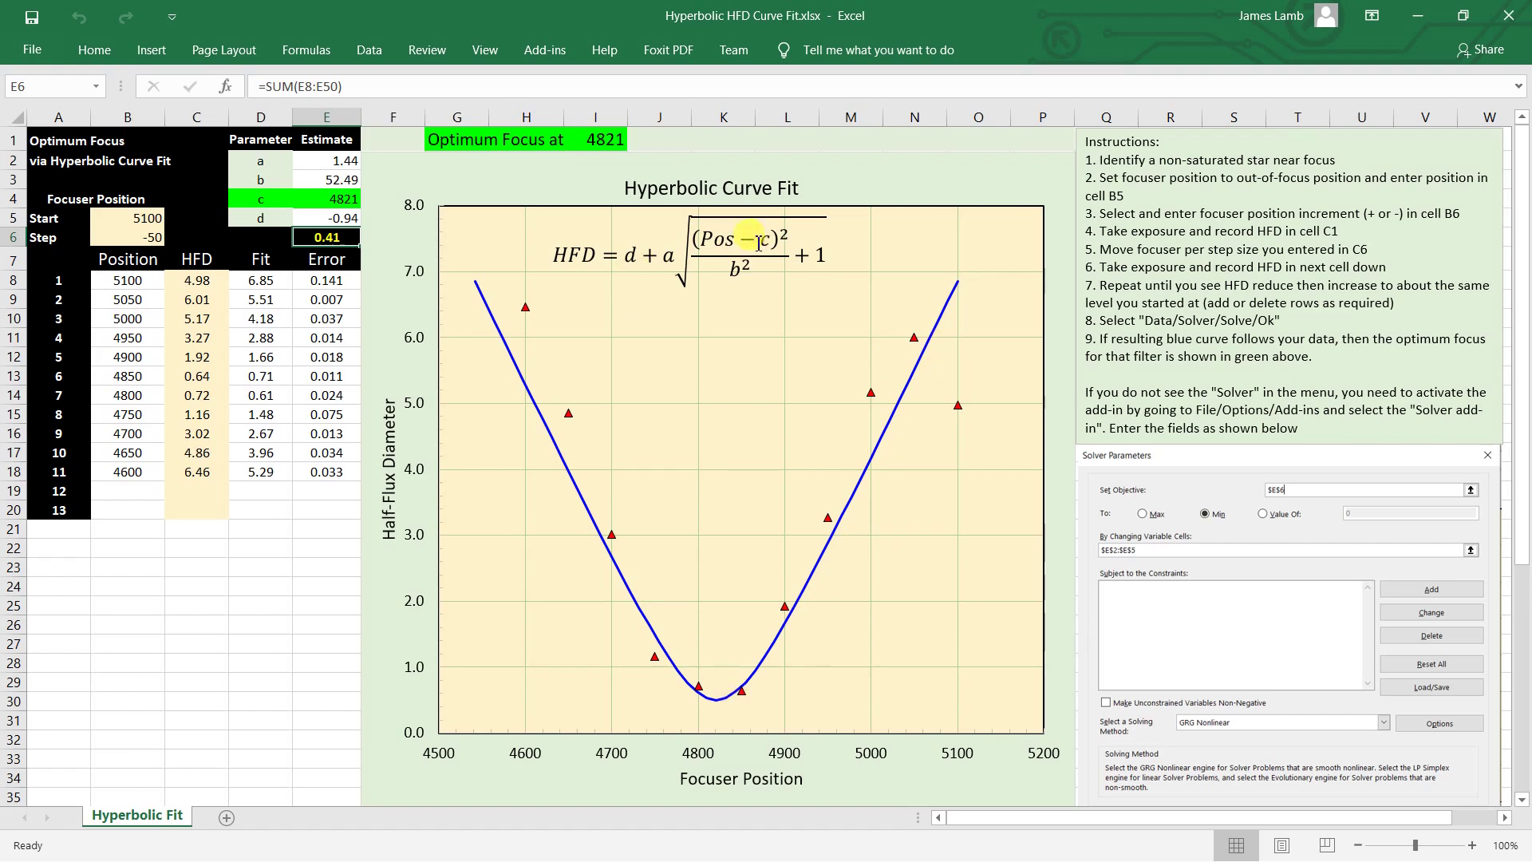
pyautogui.click(337, 199)
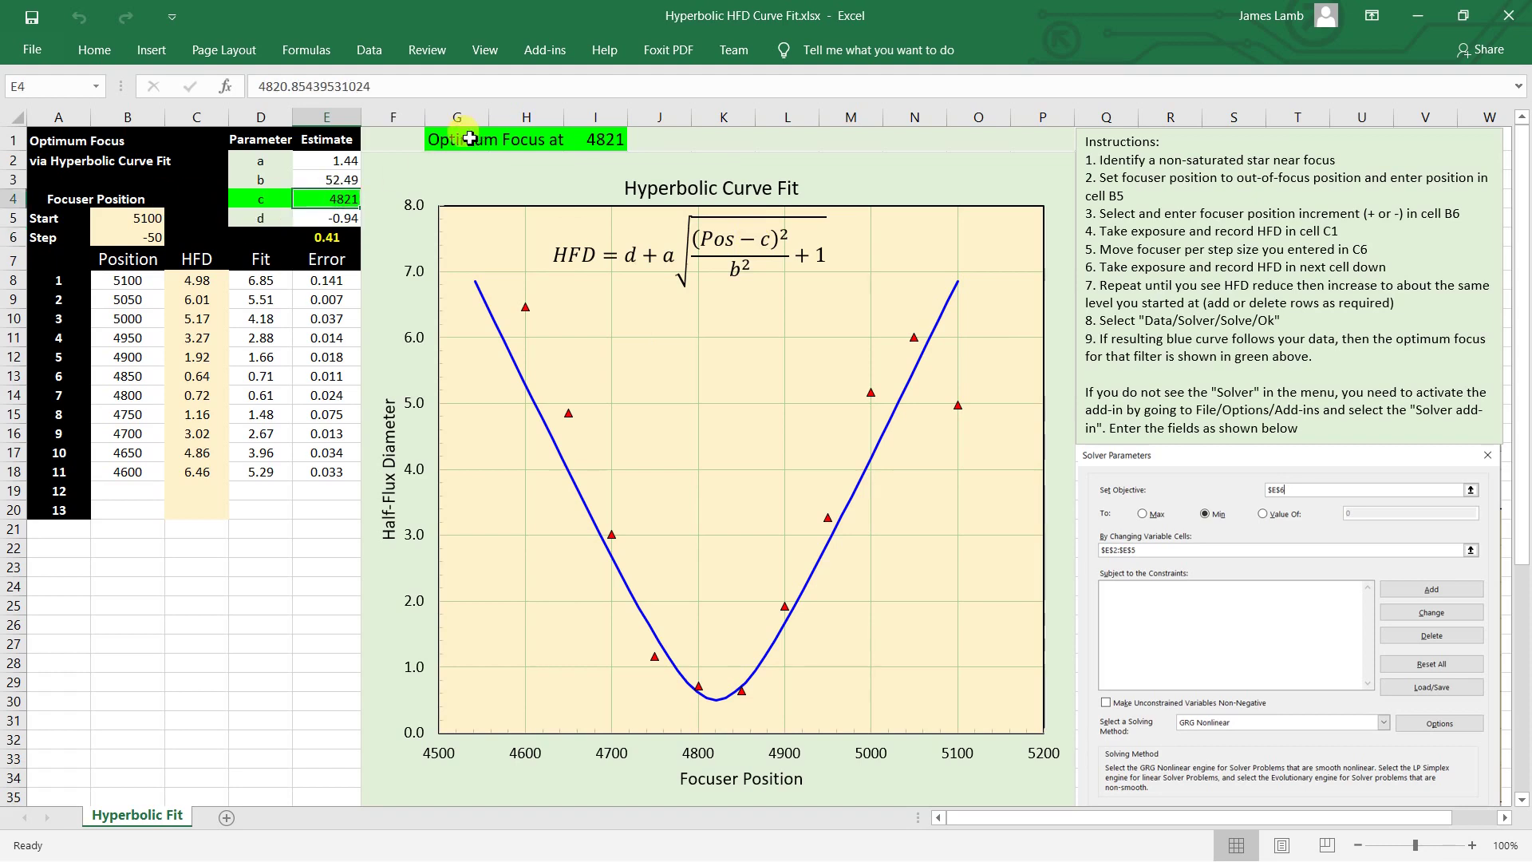
pyautogui.click(595, 140)
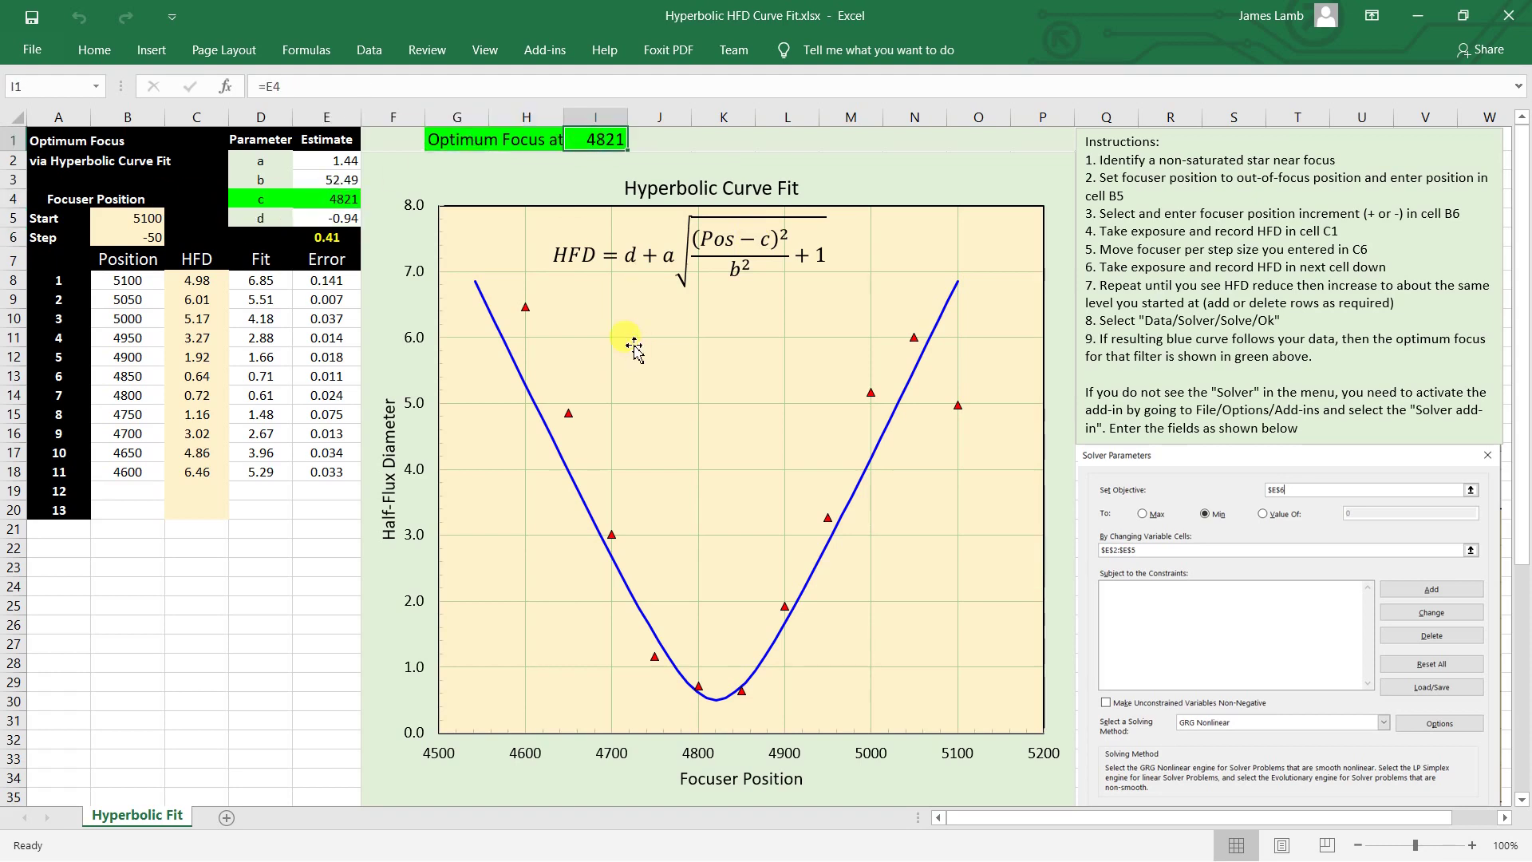